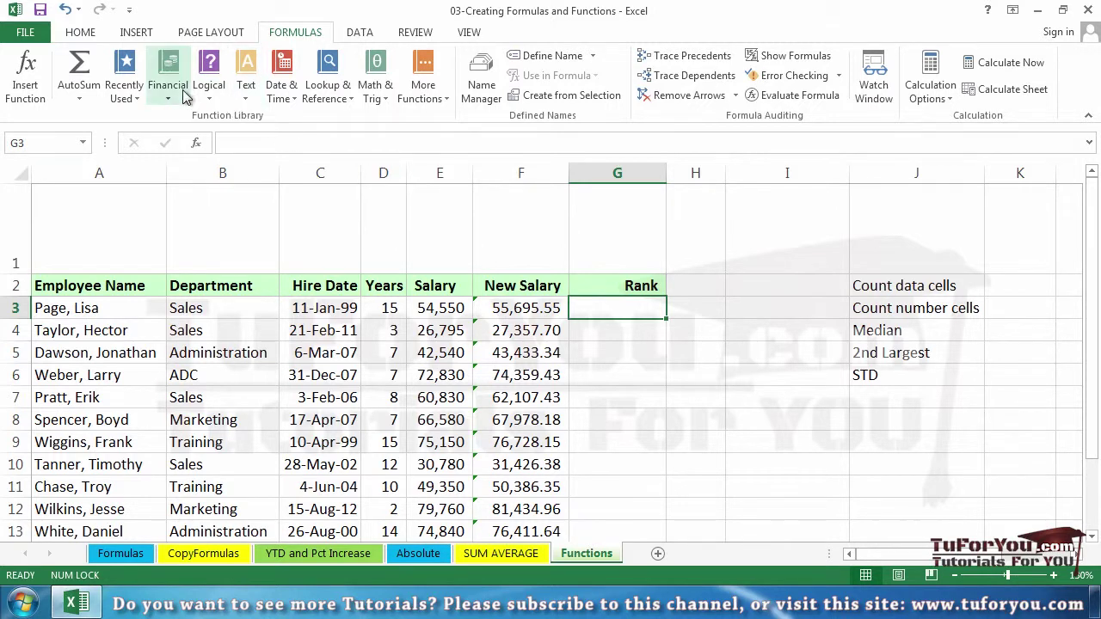
- Browse the available functions in the Math & Trig, Financial and Date & Time categories
{"action": "left_click", "coordinate": [378, 99]}
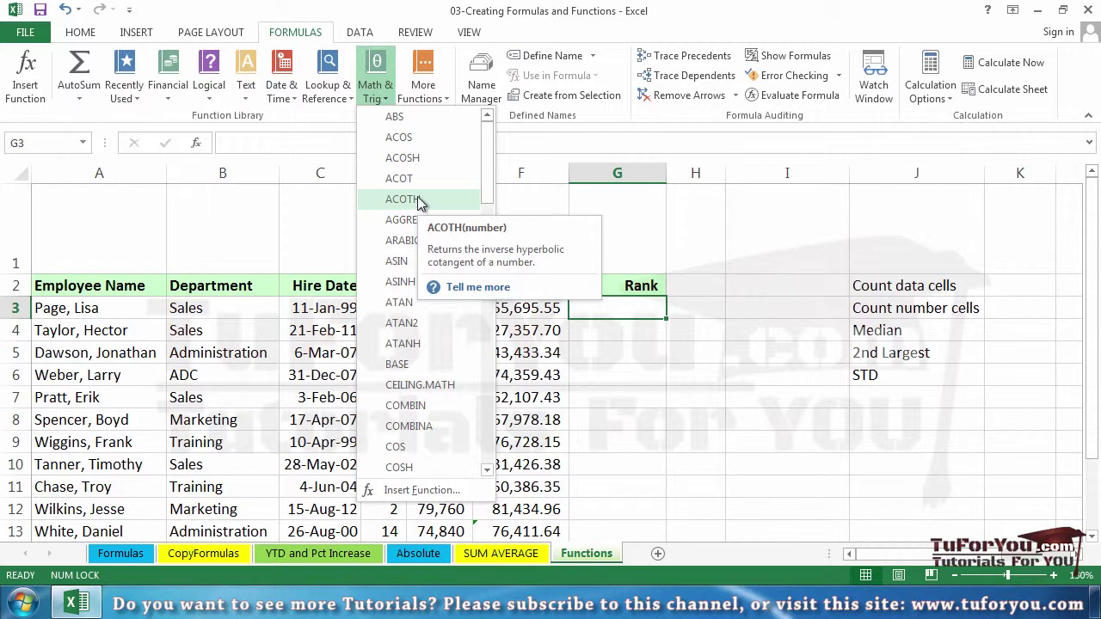
{"action": "left_click_drag", "start_coordinate": [485, 180], "coordinate": [488, 255]}
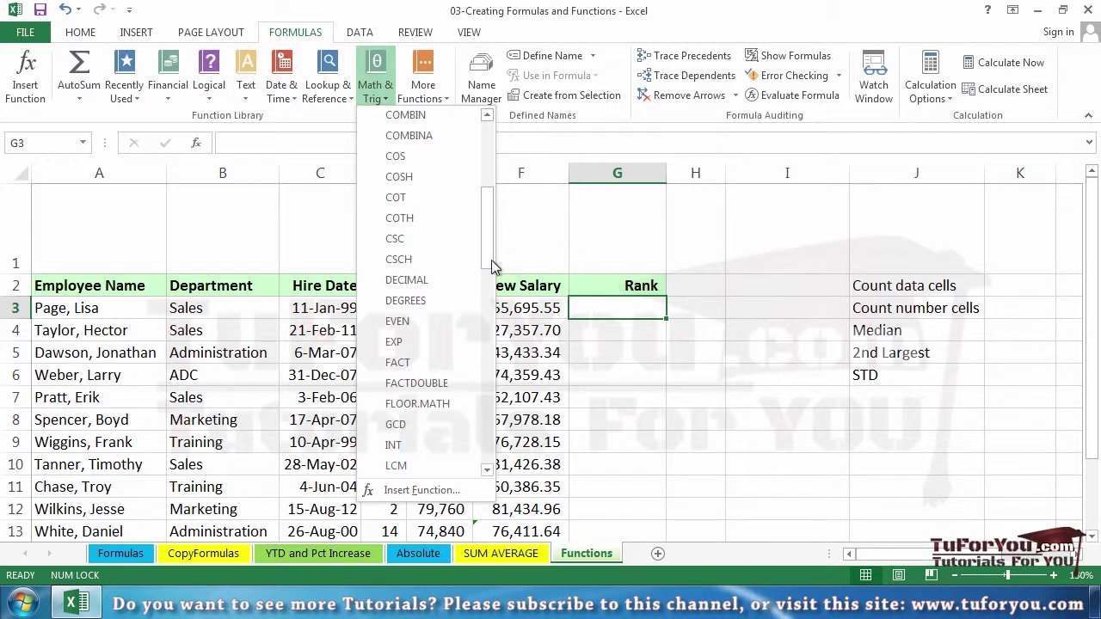
{"action": "left_click_drag", "start_coordinate": [489, 253], "coordinate": [493, 156]}
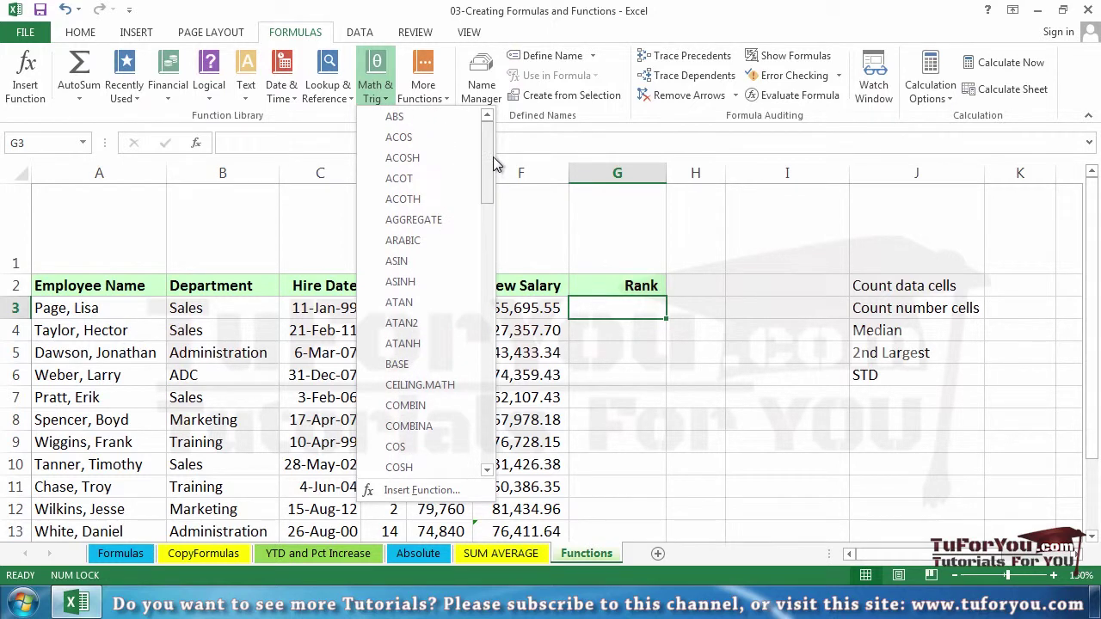
{"action": "left_click", "coordinate": [168, 95]}
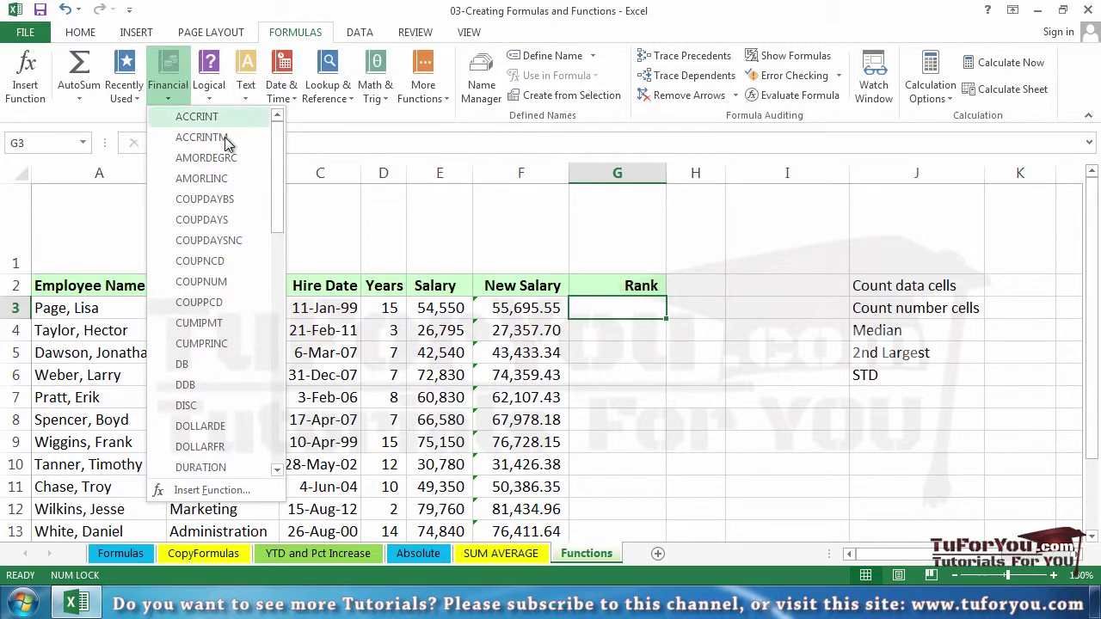
{"action": "left_click_drag", "start_coordinate": [277, 182], "coordinate": [291, 314]}
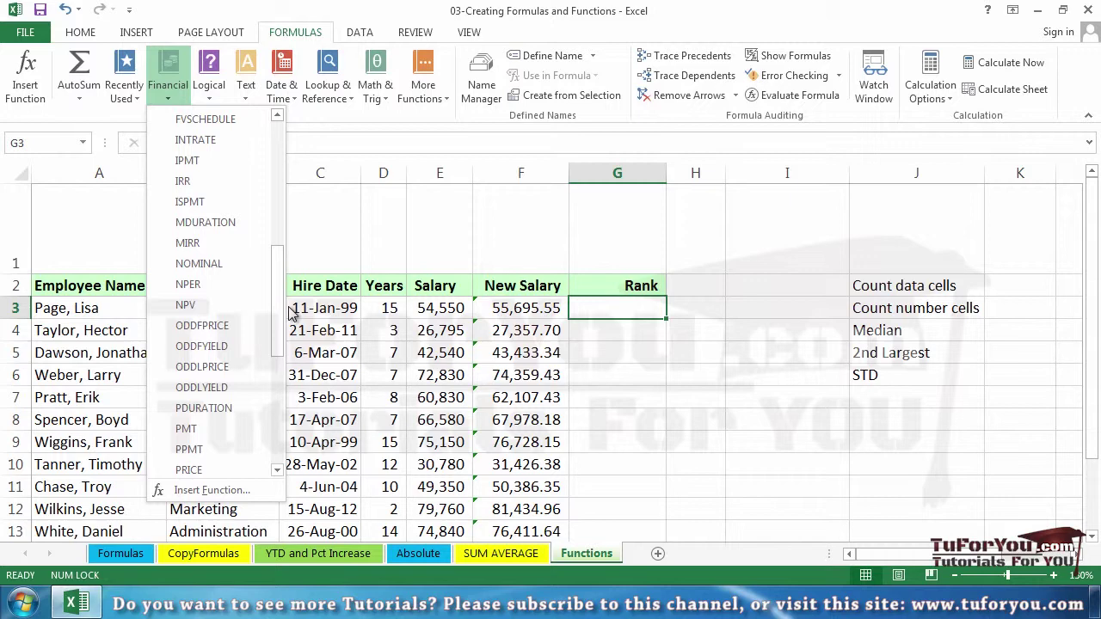
{"action": "left_click", "coordinate": [293, 102]}
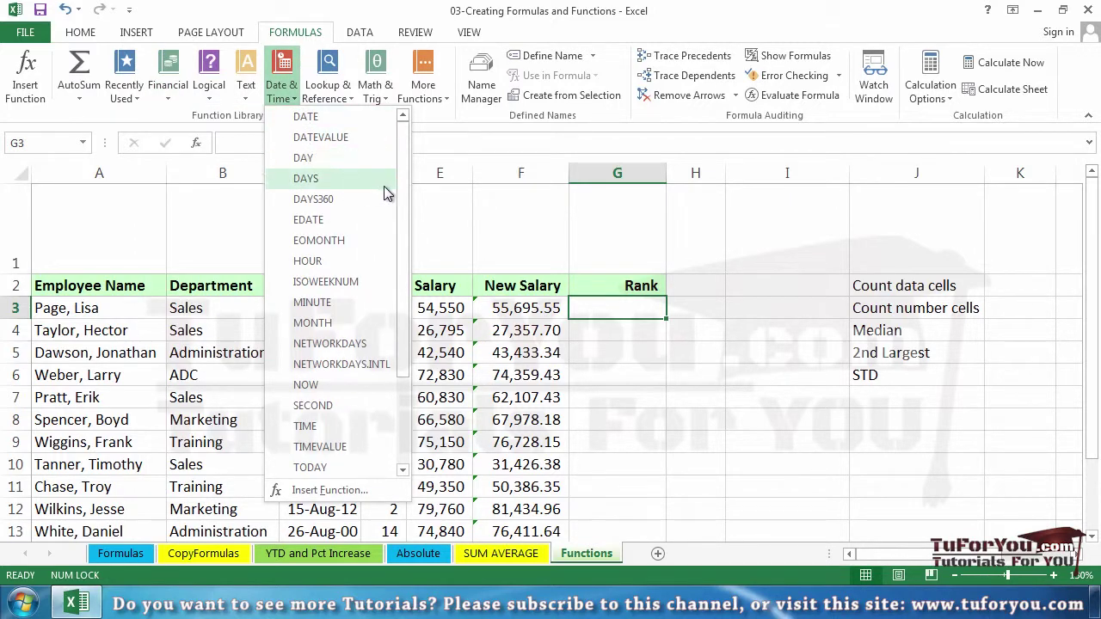
{"action": "left_click_drag", "start_coordinate": [403, 207], "coordinate": [405, 308]}
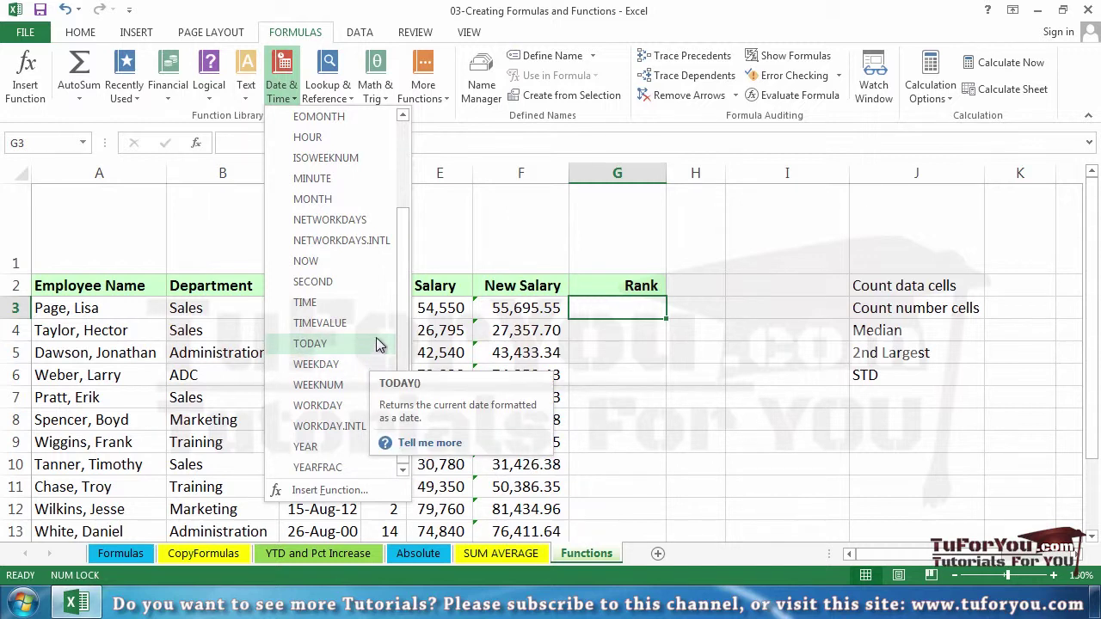
{"action": "left_click_drag", "start_coordinate": [403, 304], "coordinate": [405, 271]}
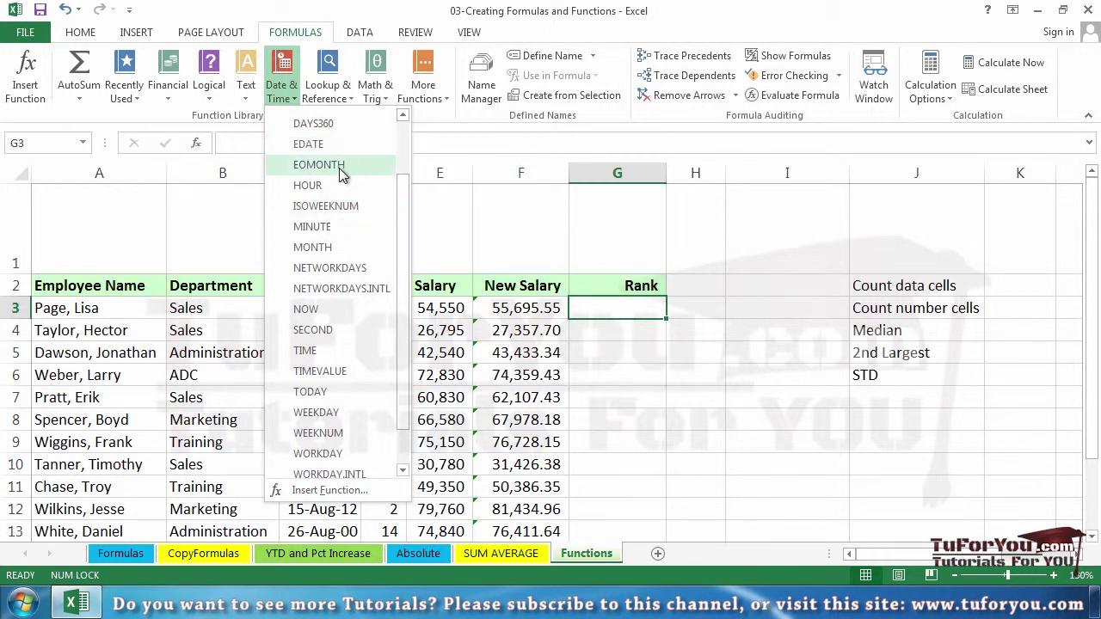
{"action": "left_click", "coordinate": [616, 307]}
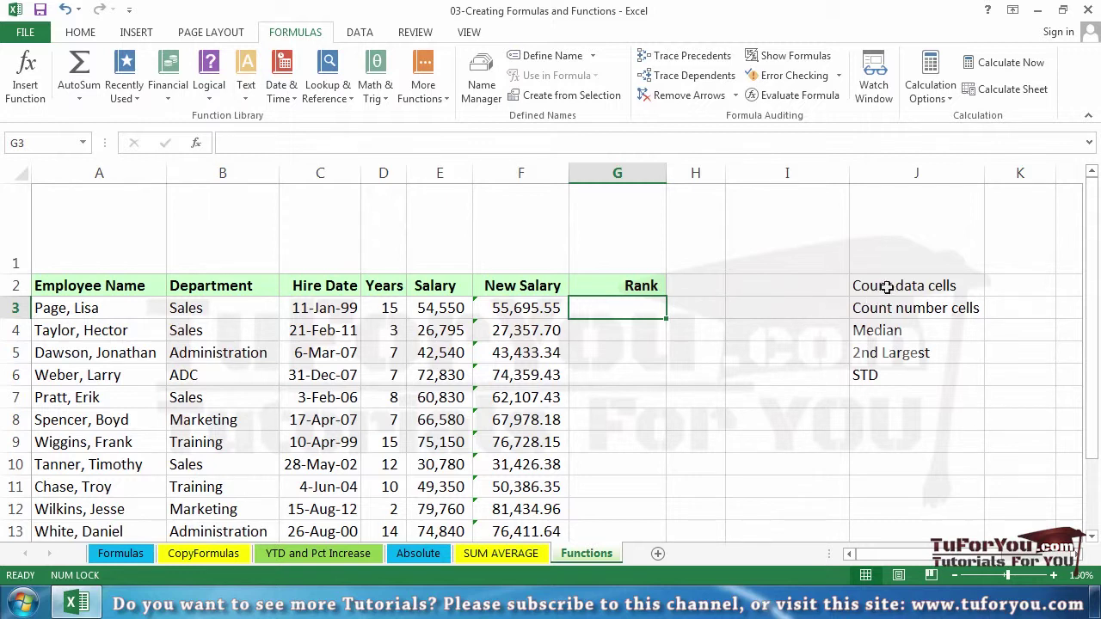
- Count the non-empty cells of the Employee Name column in cell I2 with =COUNTA(A:A), and review the formula
{"action": "left_click", "coordinate": [798, 290]}
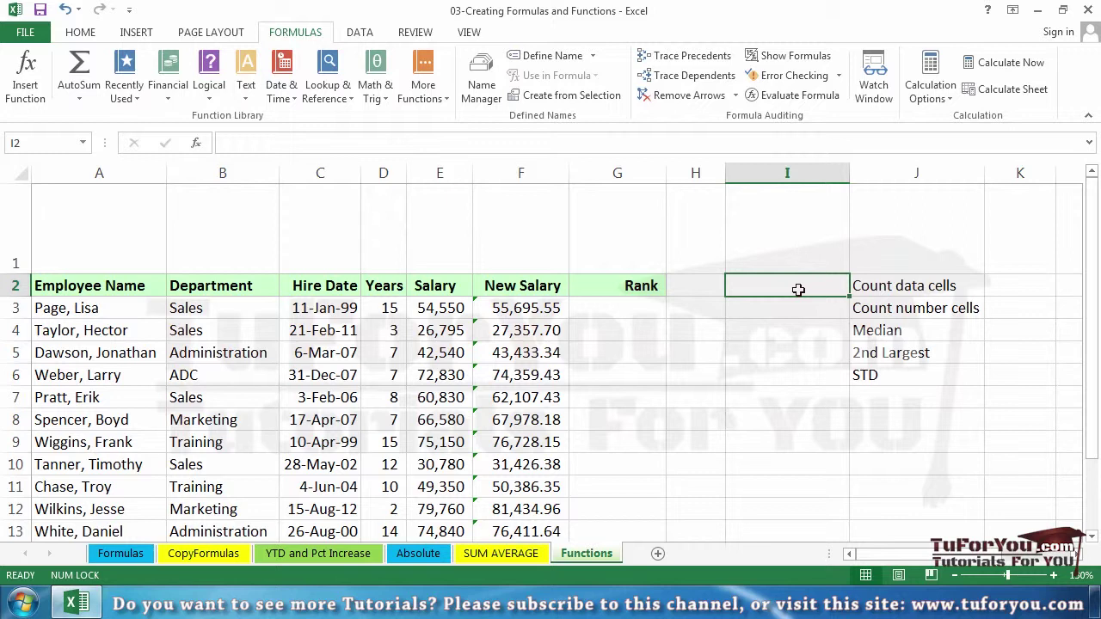
{"action": "type", "text": "="}
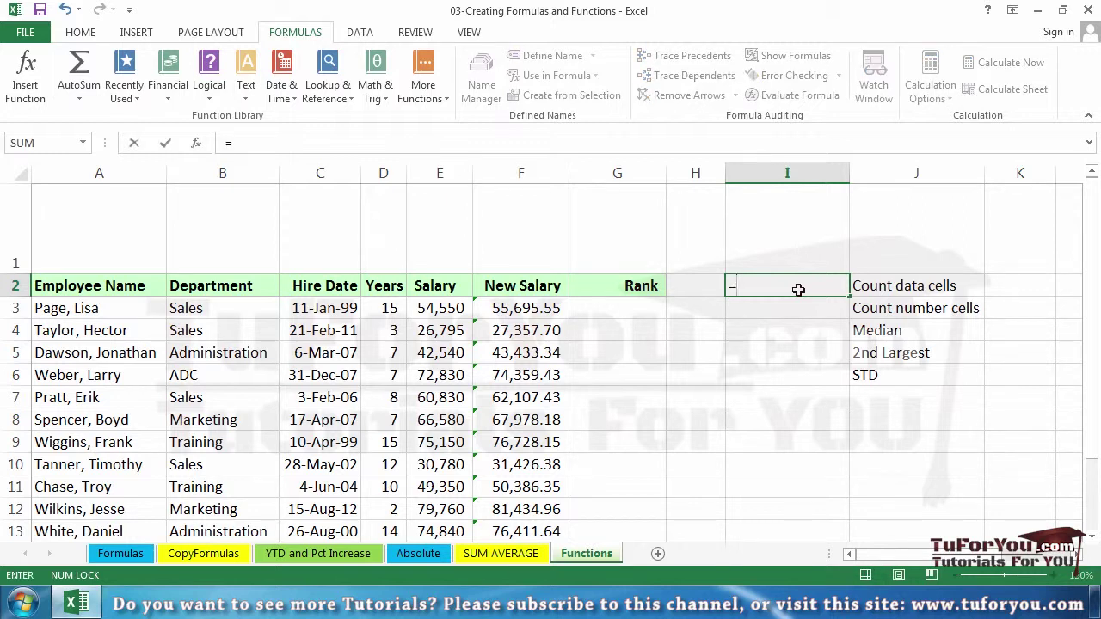
{"action": "type", "text": "c"}
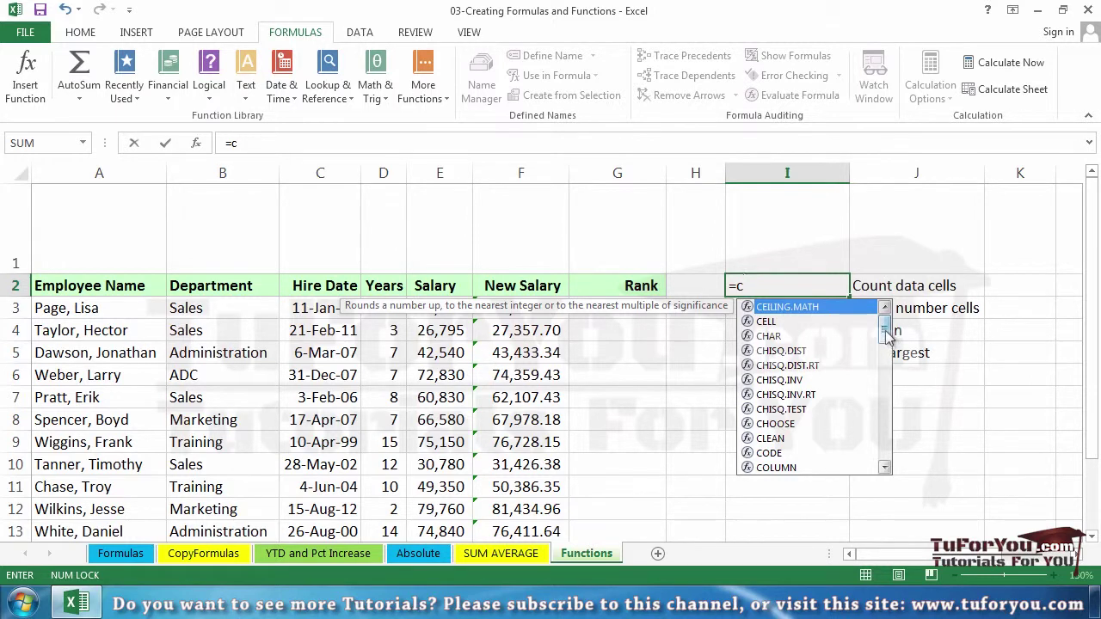
{"action": "left_click_drag", "start_coordinate": [886, 337], "coordinate": [894, 351]}
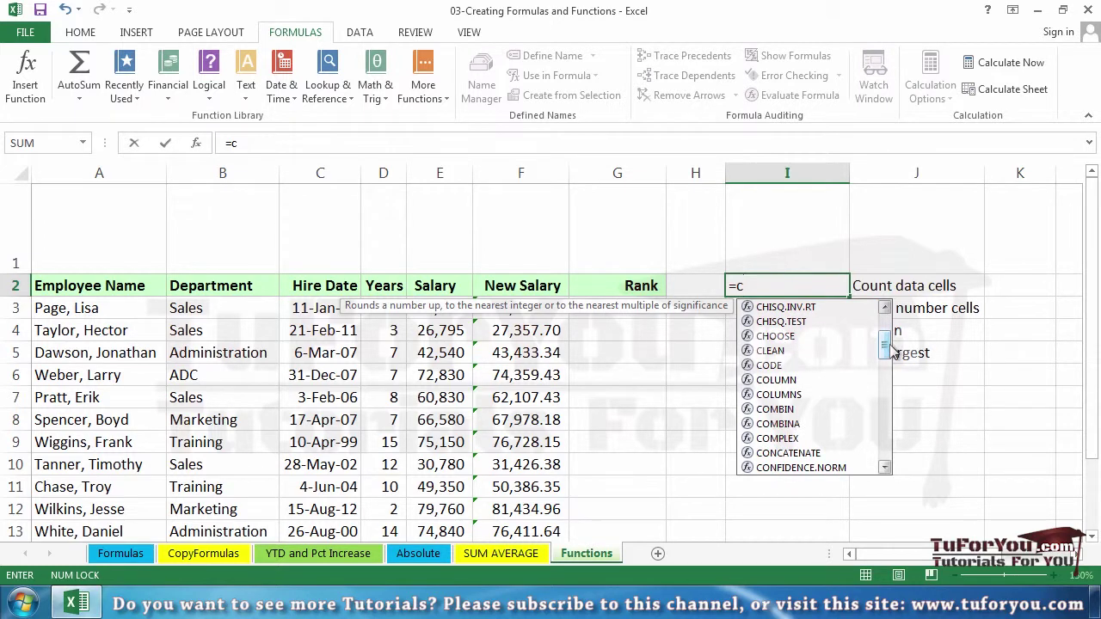
{"action": "left_click_drag", "start_coordinate": [893, 351], "coordinate": [891, 382]}
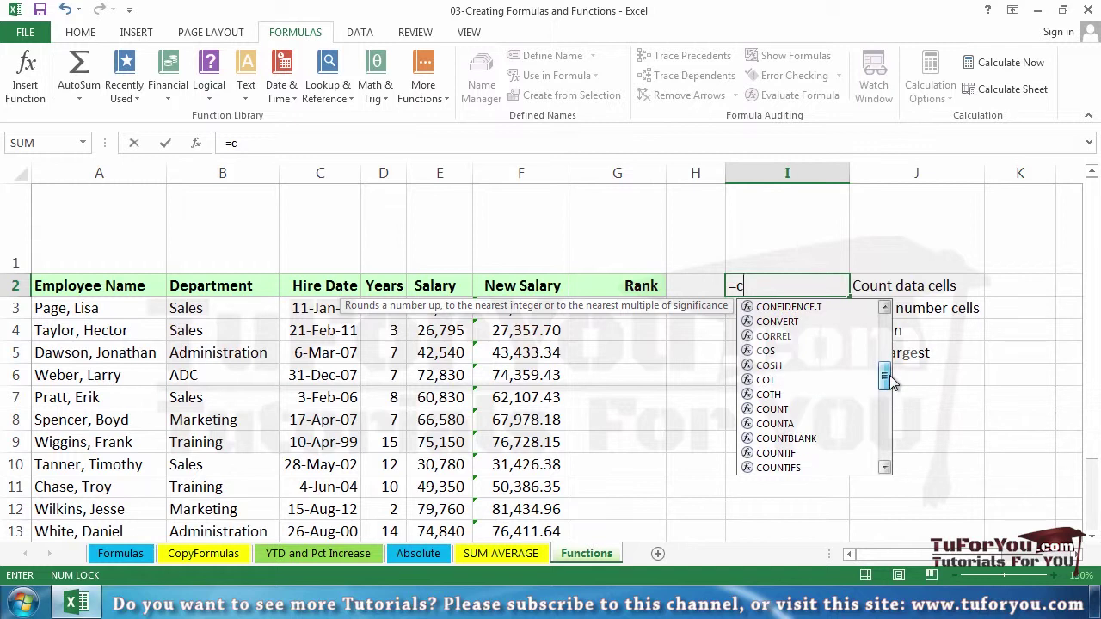
{"action": "left_click", "coordinate": [790, 425]}
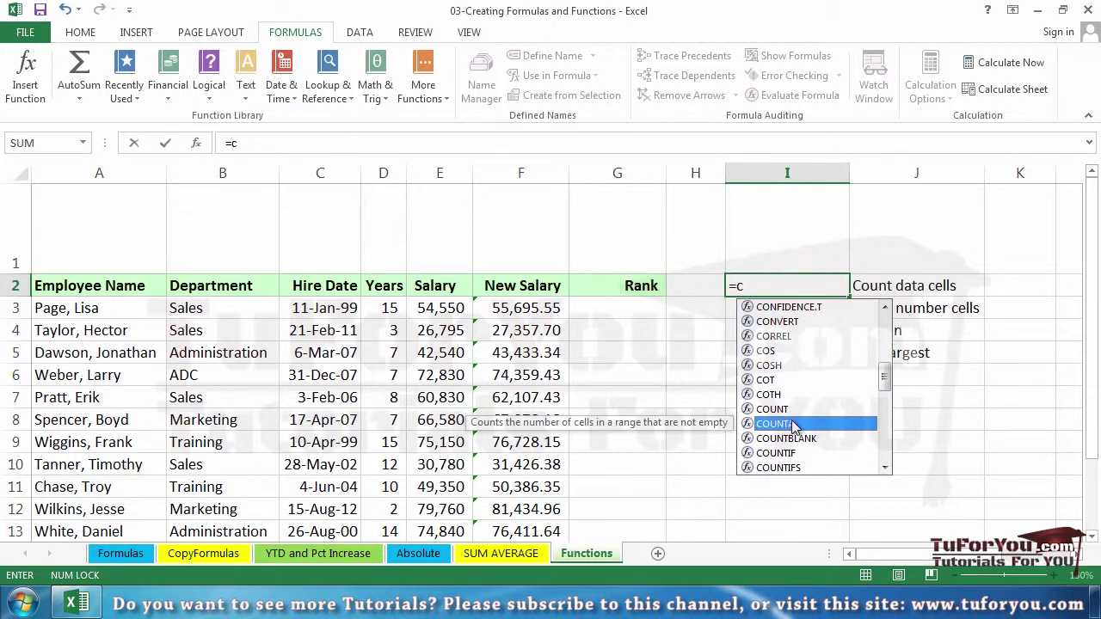
{"action": "double_click", "coordinate": [794, 425]}
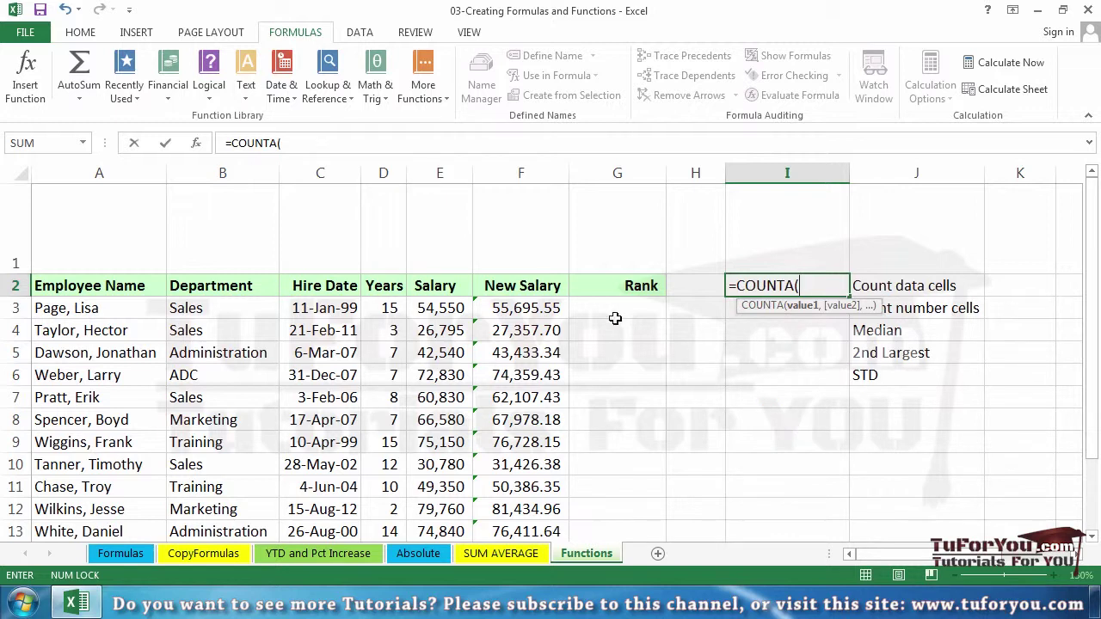
{"action": "left_click", "coordinate": [120, 175]}
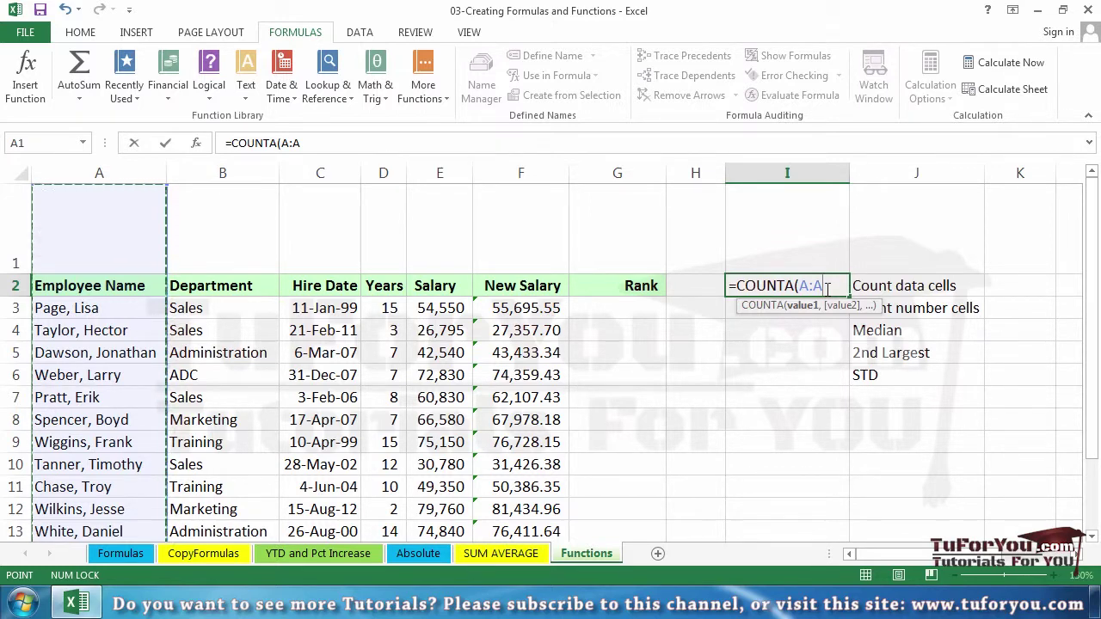
{"action": "key", "text": "Return"}
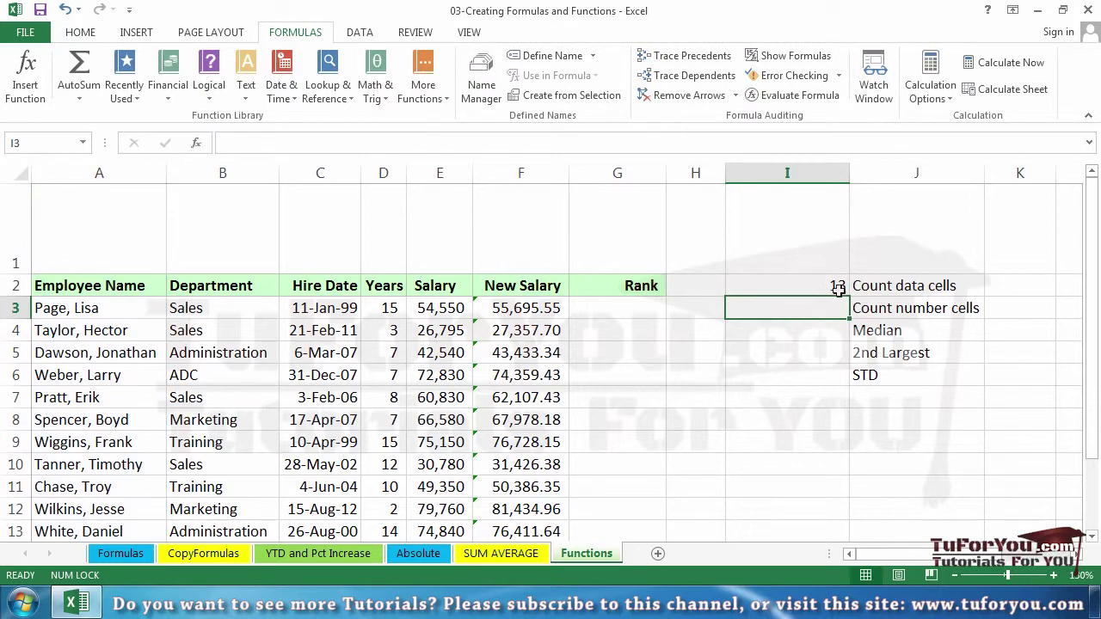
{"action": "left_click", "coordinate": [835, 286]}
{"action": "double_click", "coordinate": [836, 286]}
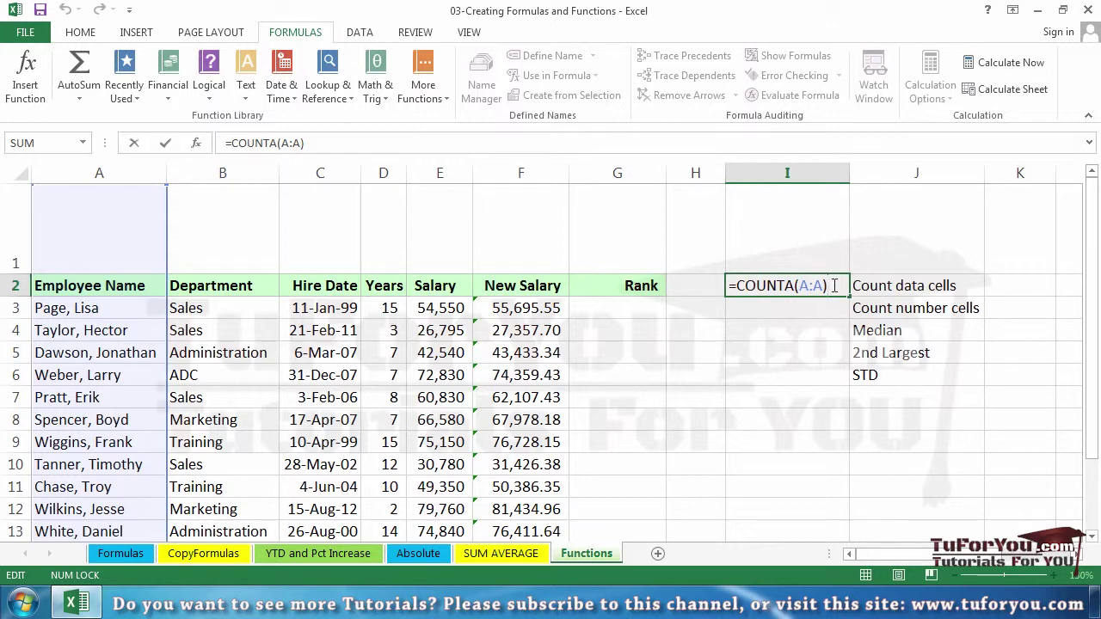
{"action": "key", "text": "Return"}
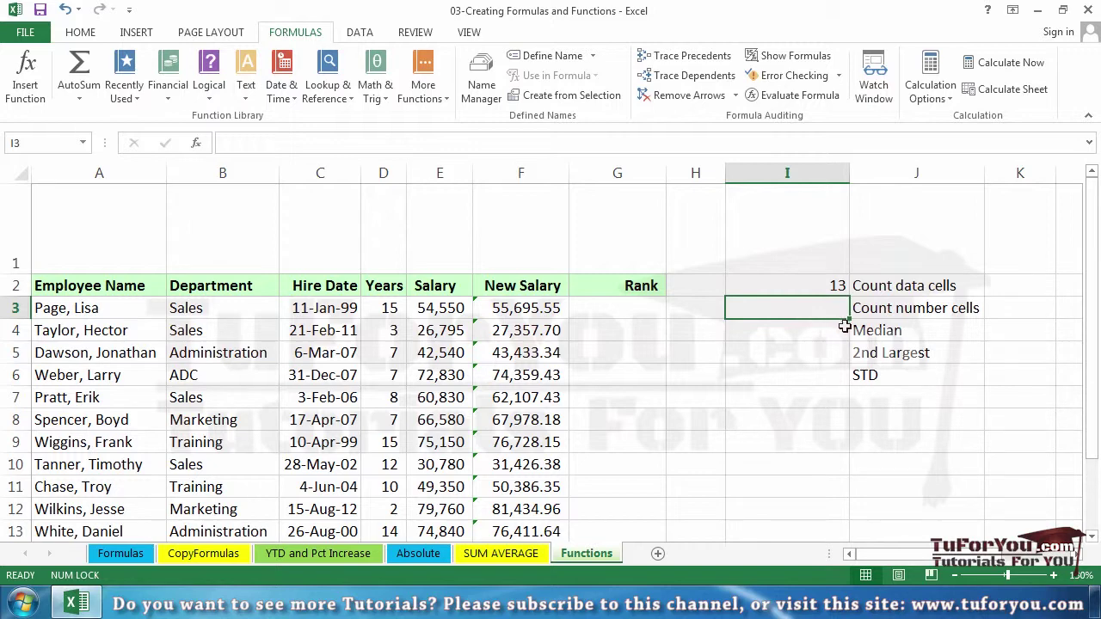
- Count the numeric cells of the Salary column in cell I3 with =COUNT(E:E)
{"action": "type", "text": "=count("}
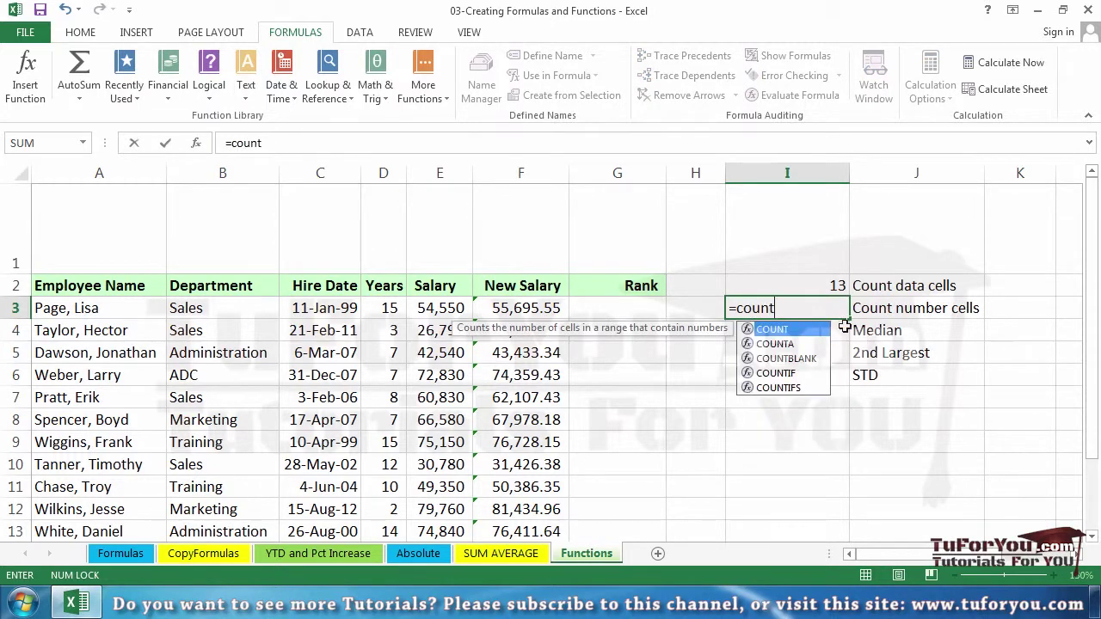
{"action": "left_click", "coordinate": [432, 167]}
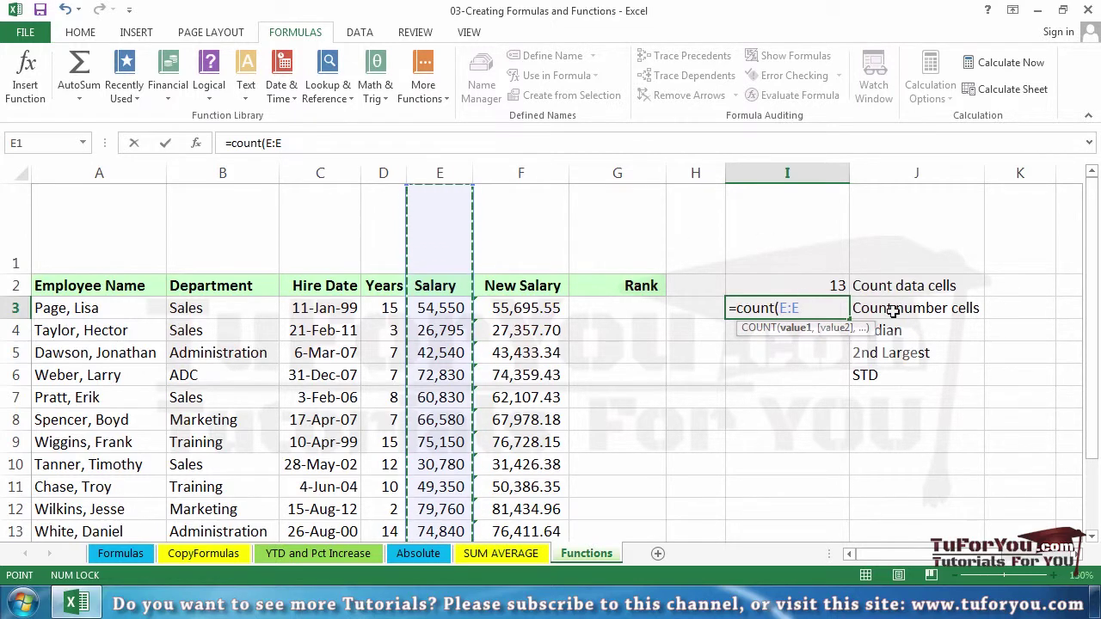
{"action": "key", "text": "Return"}
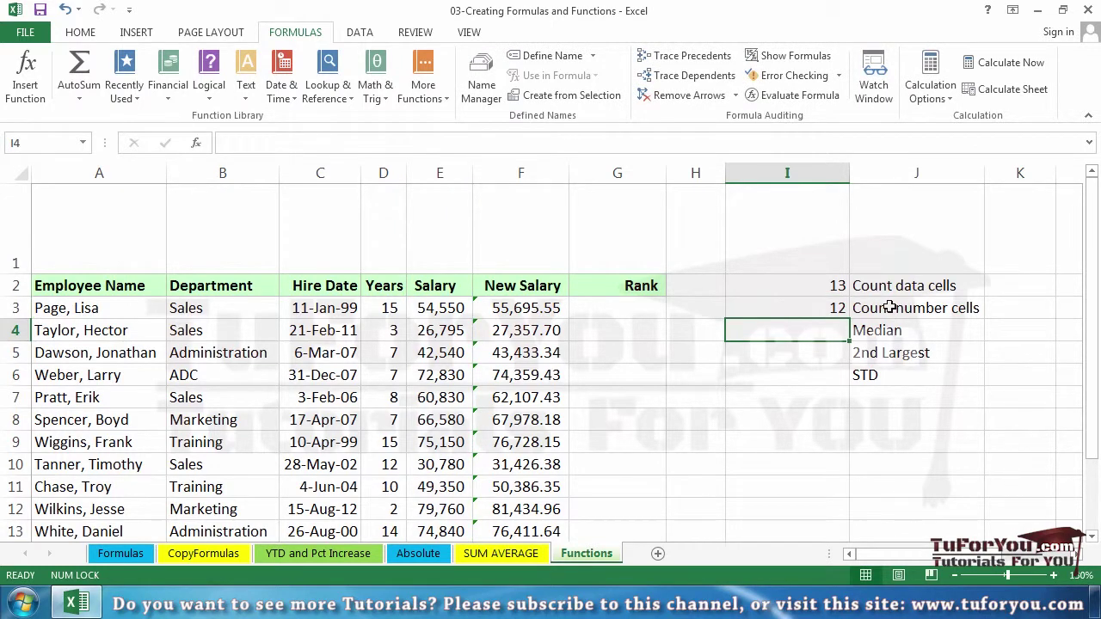
- Select the salary values E3:E14 to check their count, and compare with the COUNT formula in cell I3
{"action": "left_click", "coordinate": [423, 307]}
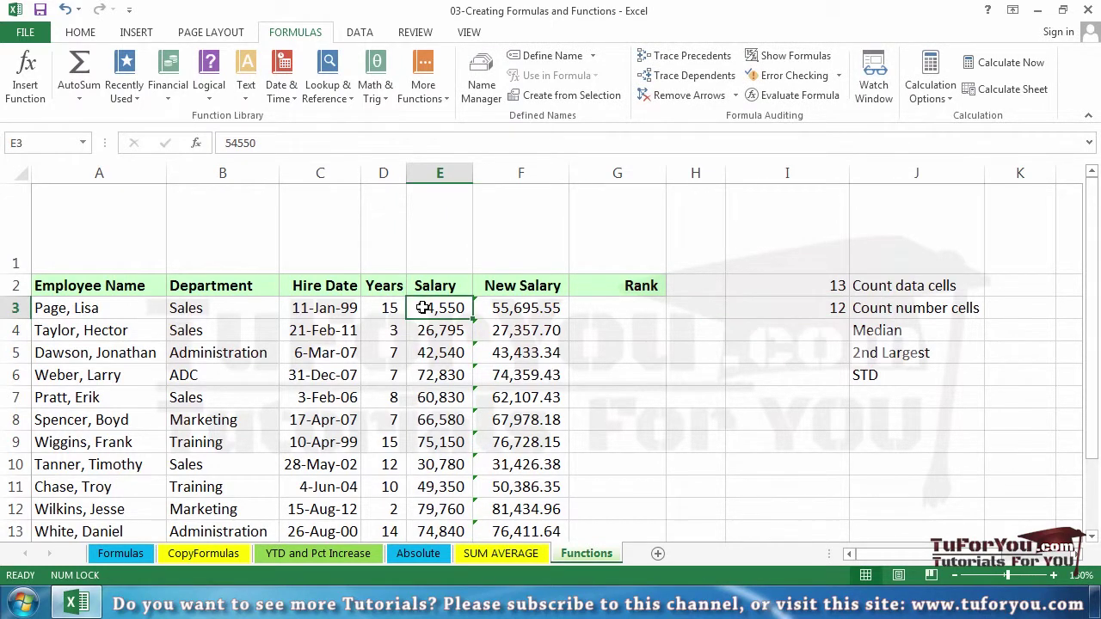
{"action": "left_click_drag", "start_coordinate": [423, 307], "coordinate": [448, 544]}
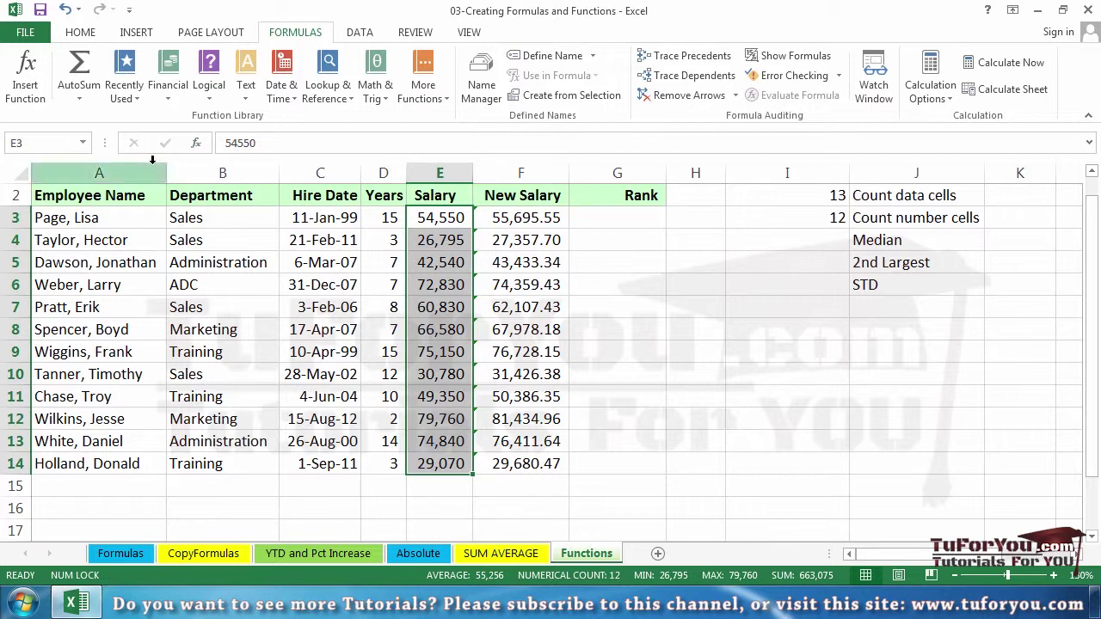
{"action": "left_click", "coordinate": [67, 142]}
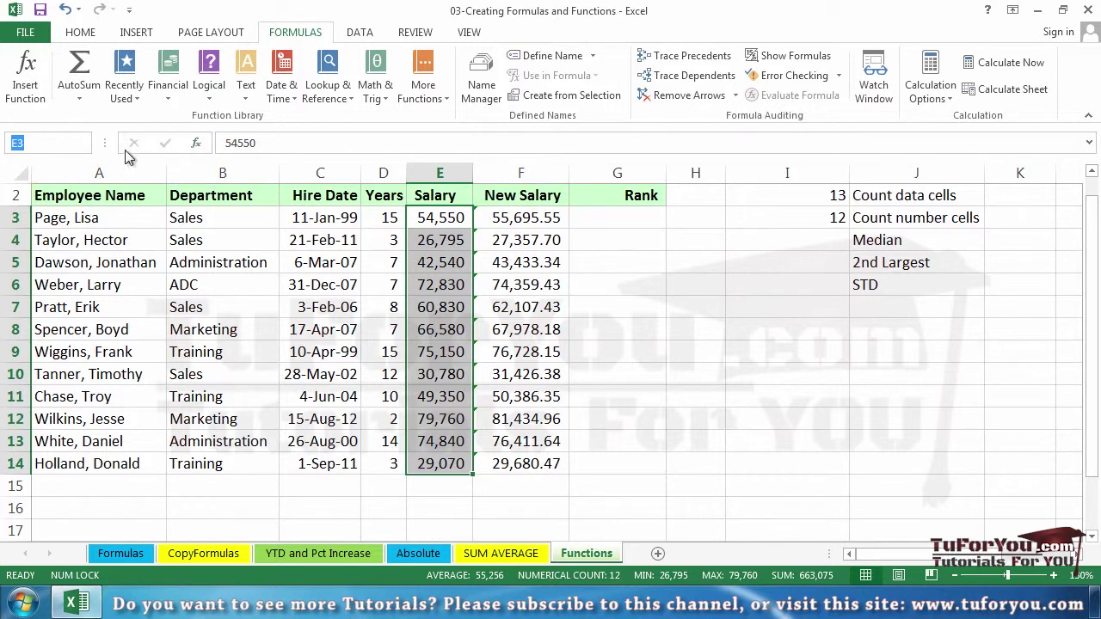
{"action": "left_click", "coordinate": [525, 286]}
{"action": "left_click_drag", "start_coordinate": [453, 217], "coordinate": [421, 456]}
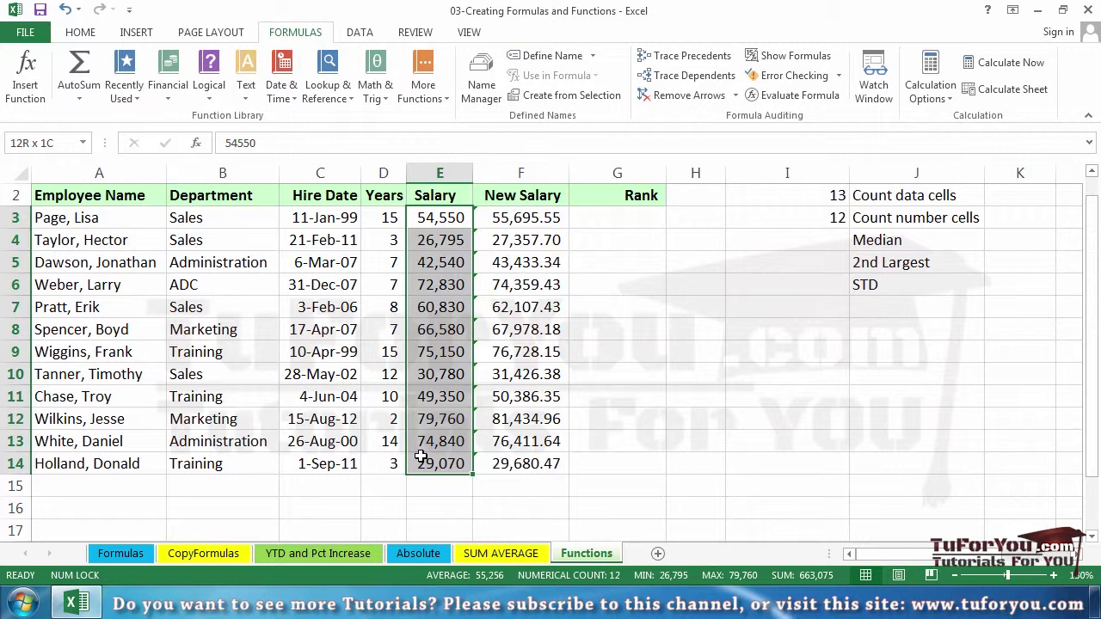
{"action": "left_click_drag", "start_coordinate": [421, 457], "coordinate": [421, 457]}
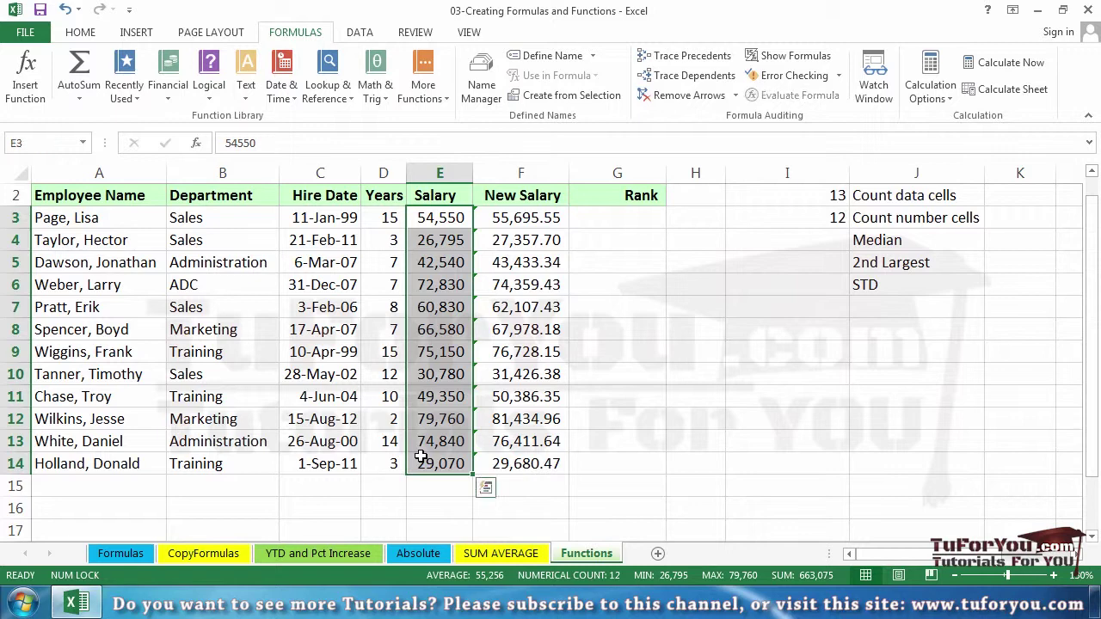
{"action": "left_click", "coordinate": [842, 231]}
{"action": "left_click", "coordinate": [839, 217]}
{"action": "double_click", "coordinate": [841, 217]}
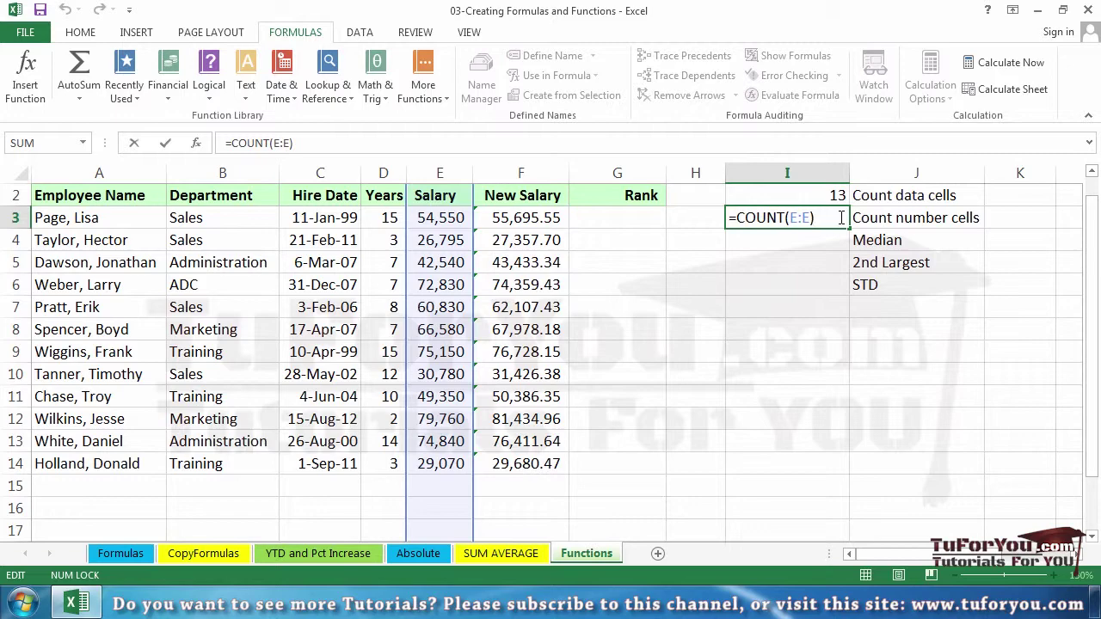
{"action": "key", "text": "ctrl+Return"}
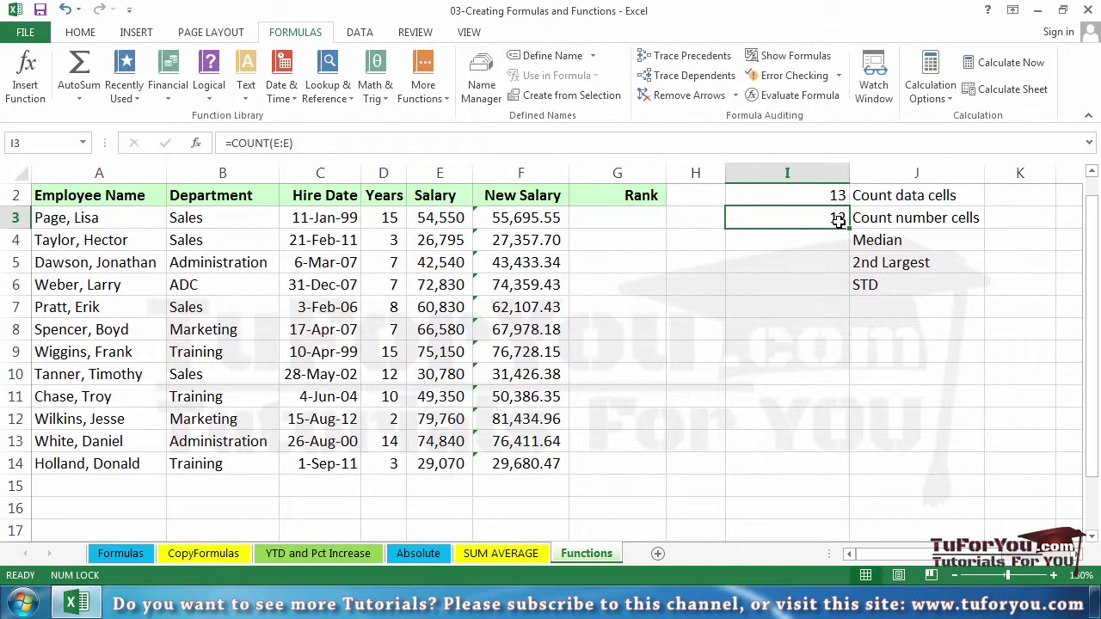
- Calculate the median of the New Salary column in cell I4 with =MEDIAN(F:F)
{"action": "left_click", "coordinate": [822, 237]}
{"action": "scroll", "coordinate": [819, 245], "scroll_direction": "up", "scroll_amount": 1}
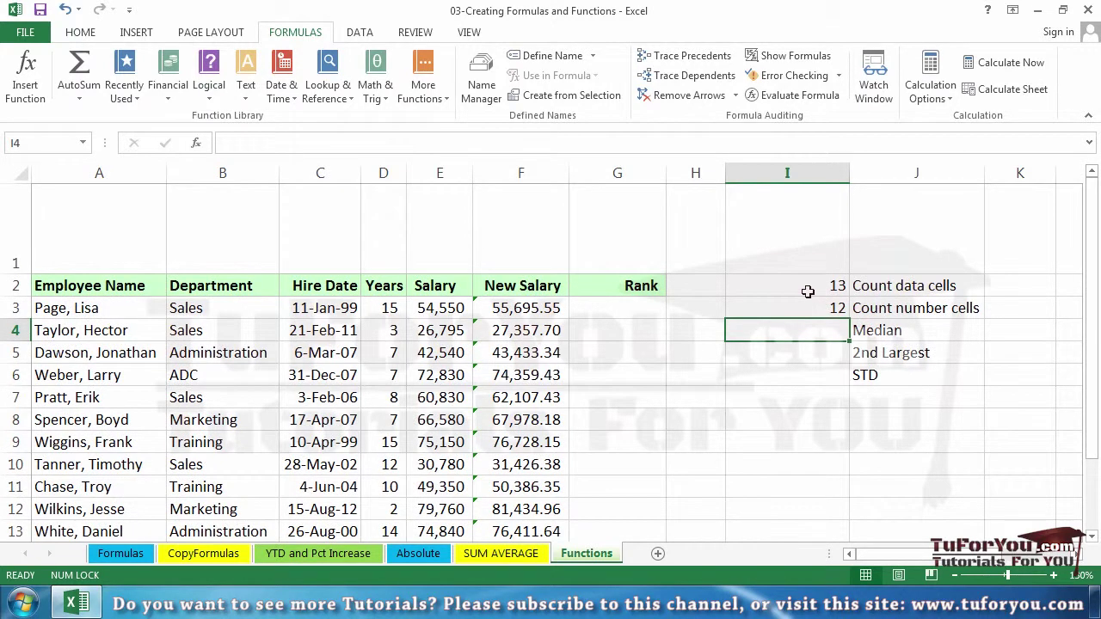
{"action": "left_click", "coordinate": [80, 101]}
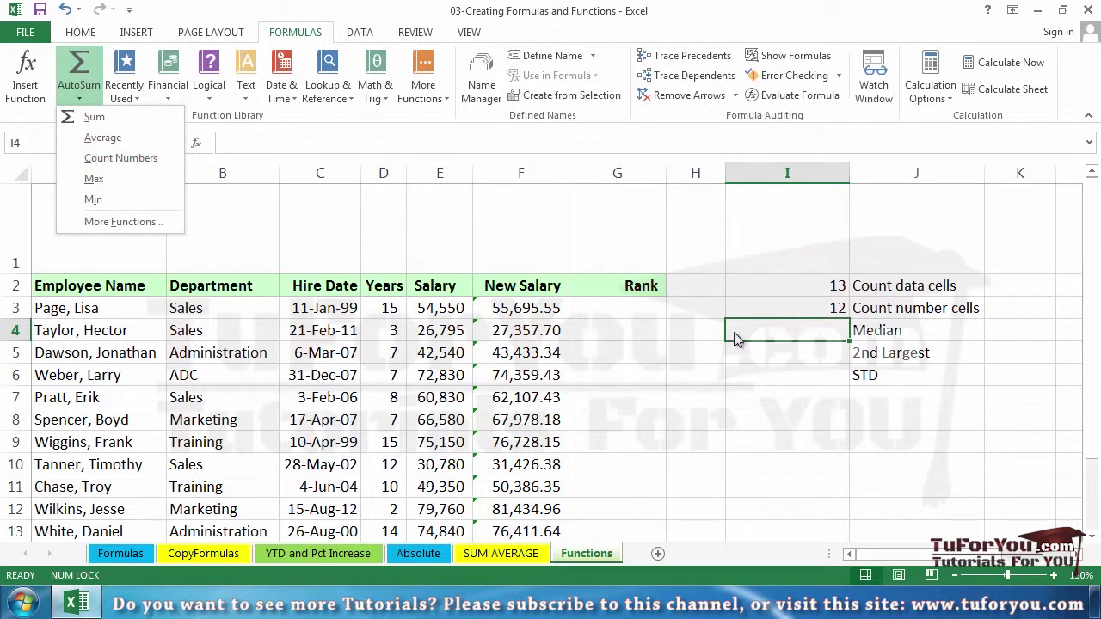
{"action": "left_click", "coordinate": [759, 333]}
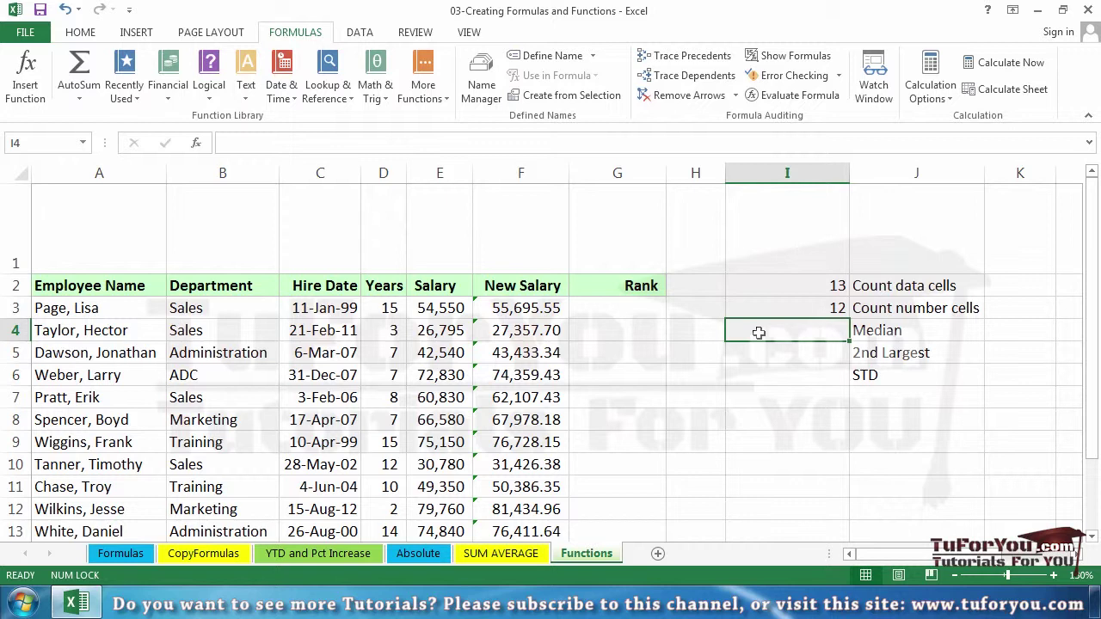
{"action": "type", "text": "=m"}
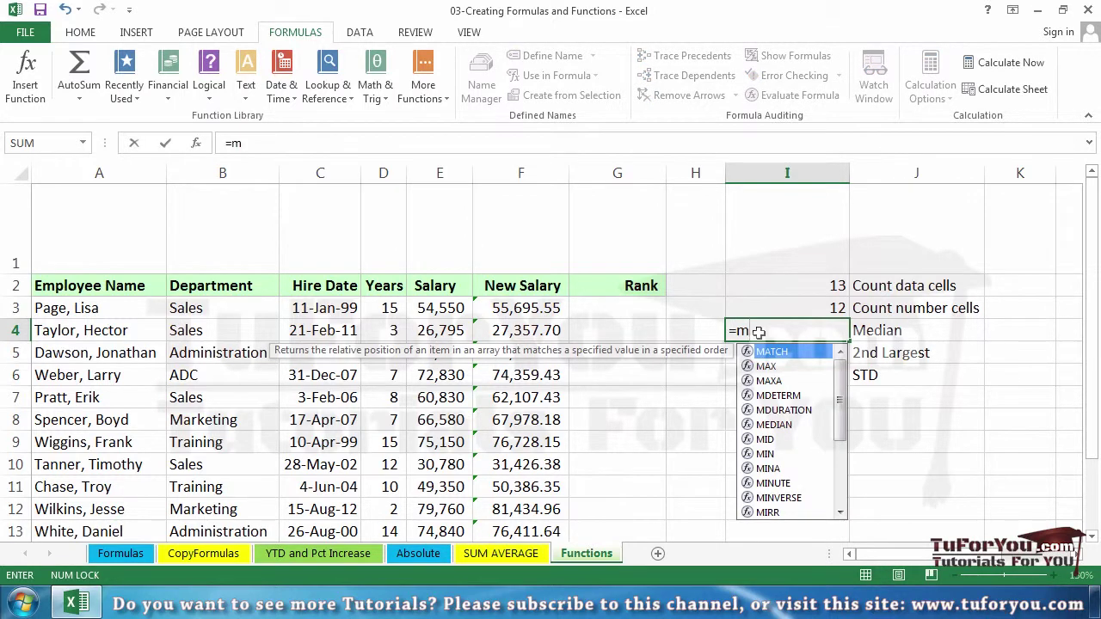
{"action": "type", "text": "edian"}
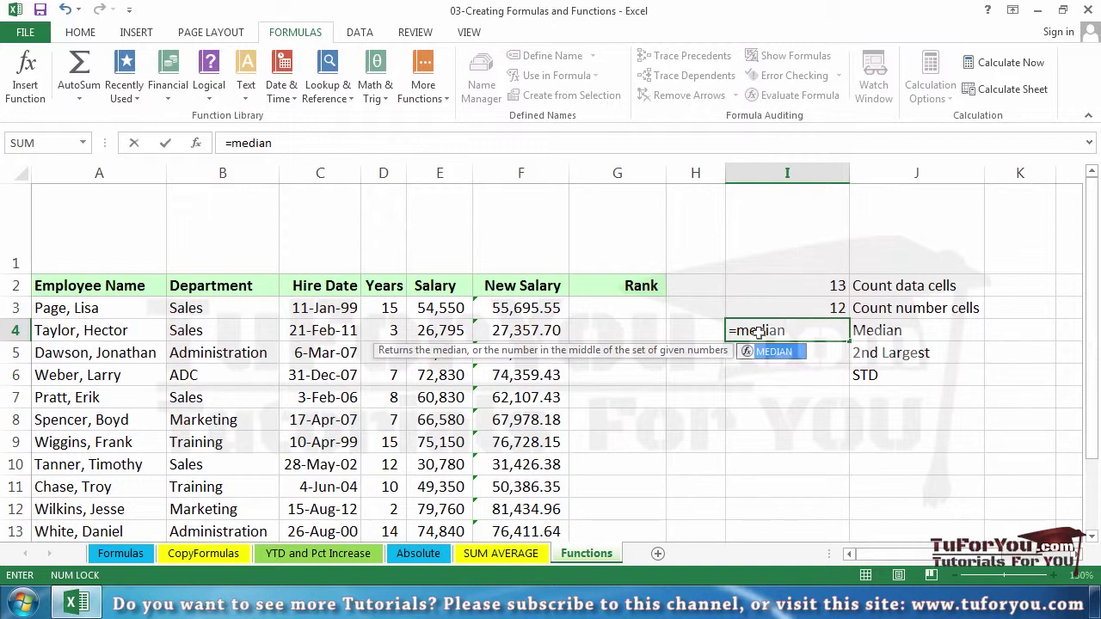
{"action": "type", "text": "("}
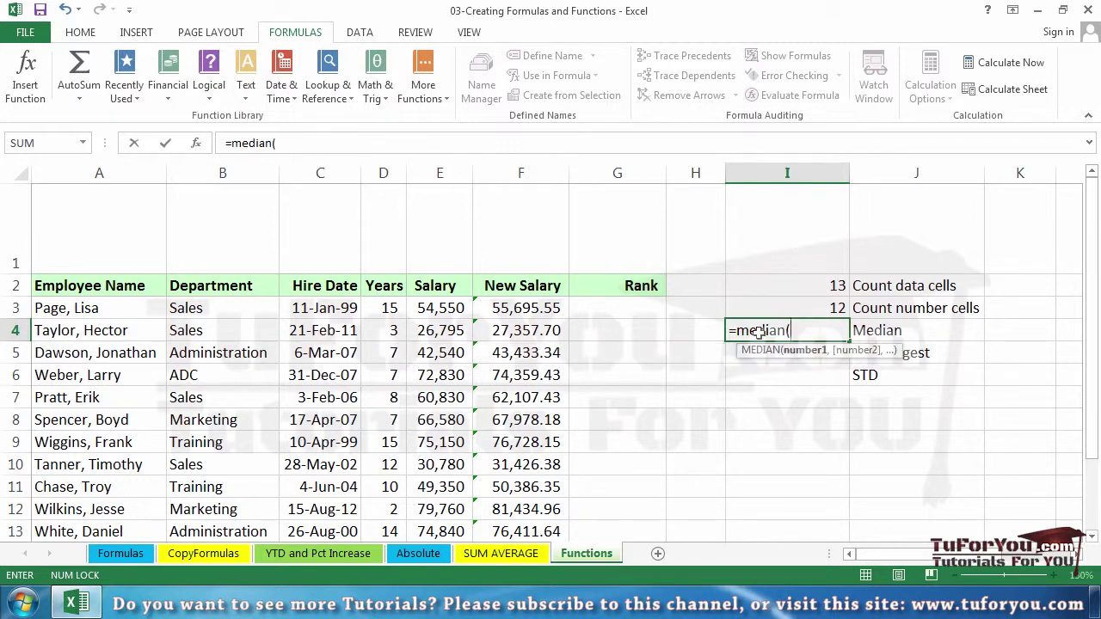
{"action": "left_click", "coordinate": [507, 169]}
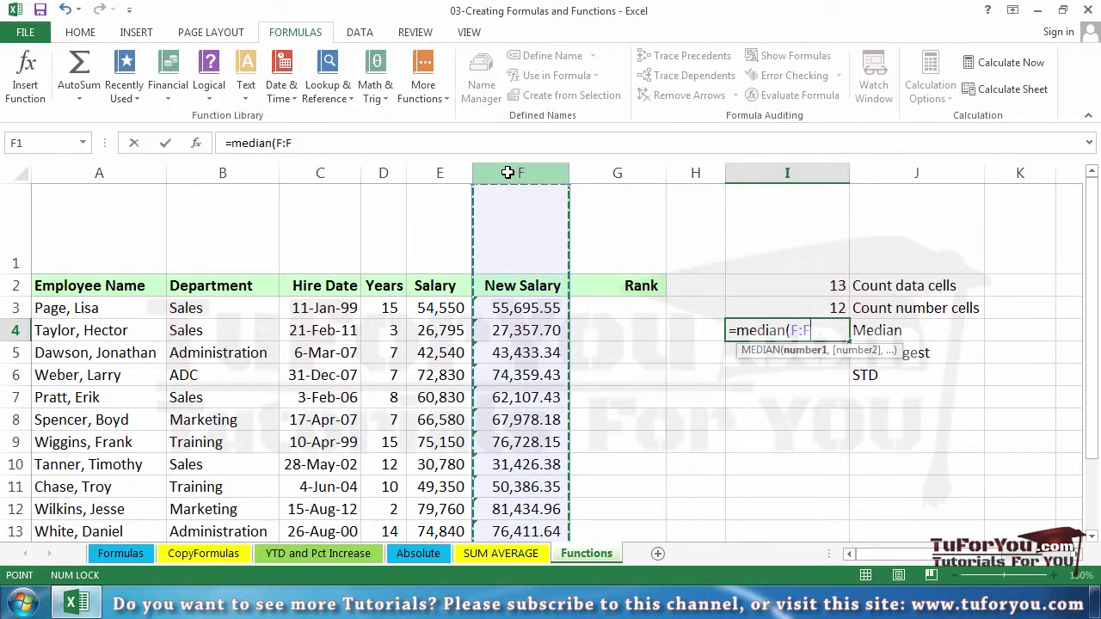
{"action": "key", "text": "Return"}
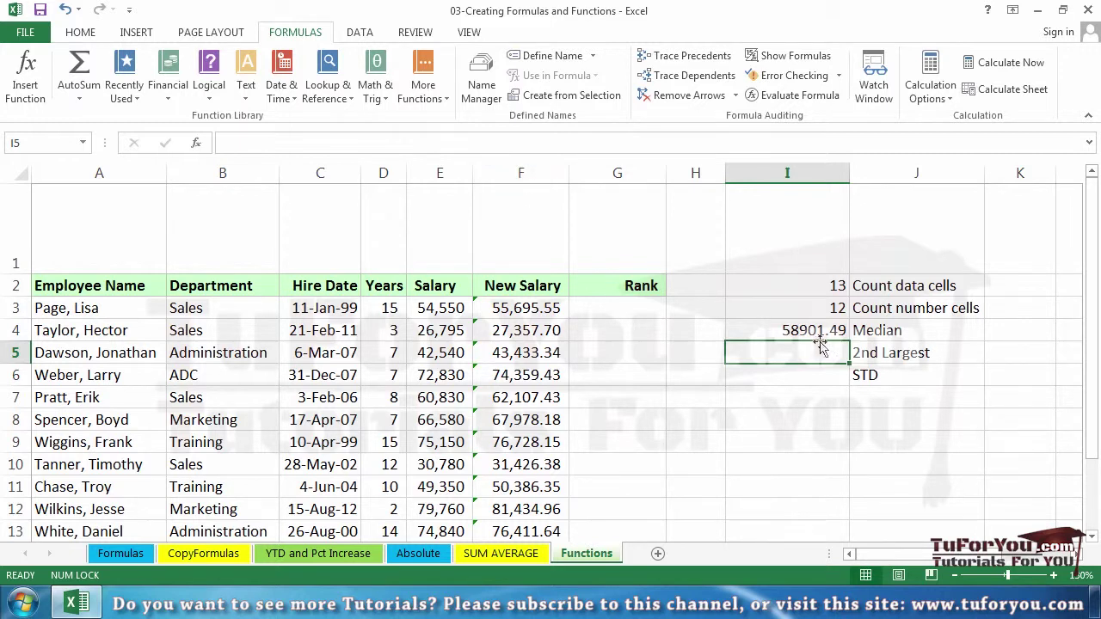
- Move the 2nd Largest and STD labels down to J6:J7, and average the New Salary column in cell I5 with =AVERAGE(F:F)
{"action": "left_click", "coordinate": [893, 348]}
{"action": "left_click_drag", "start_coordinate": [894, 361], "coordinate": [917, 397]}
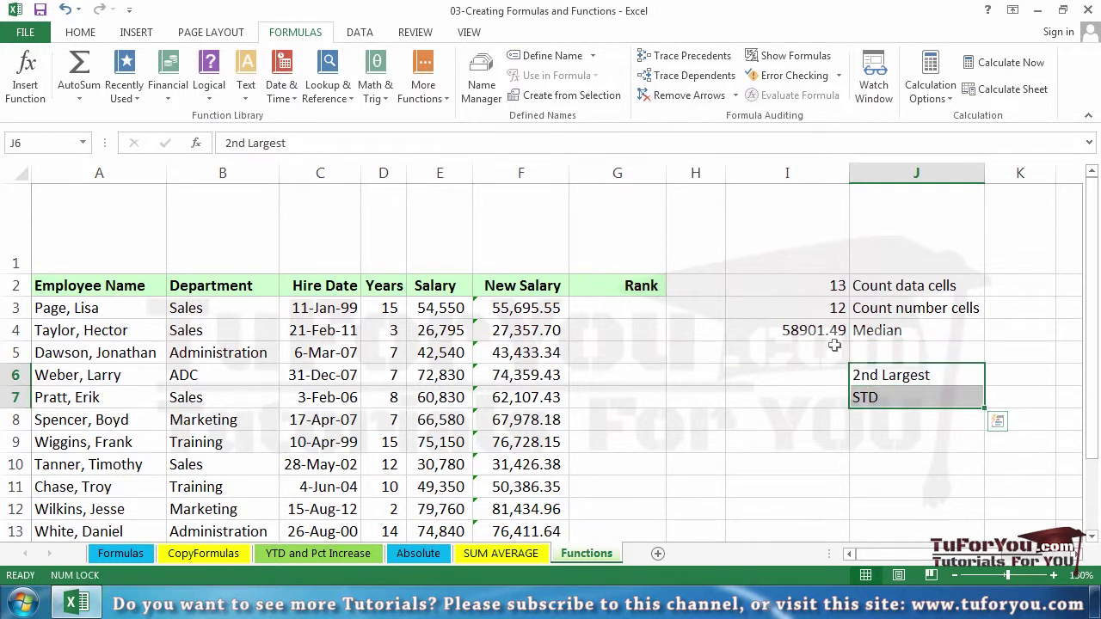
{"action": "left_click", "coordinate": [814, 348]}
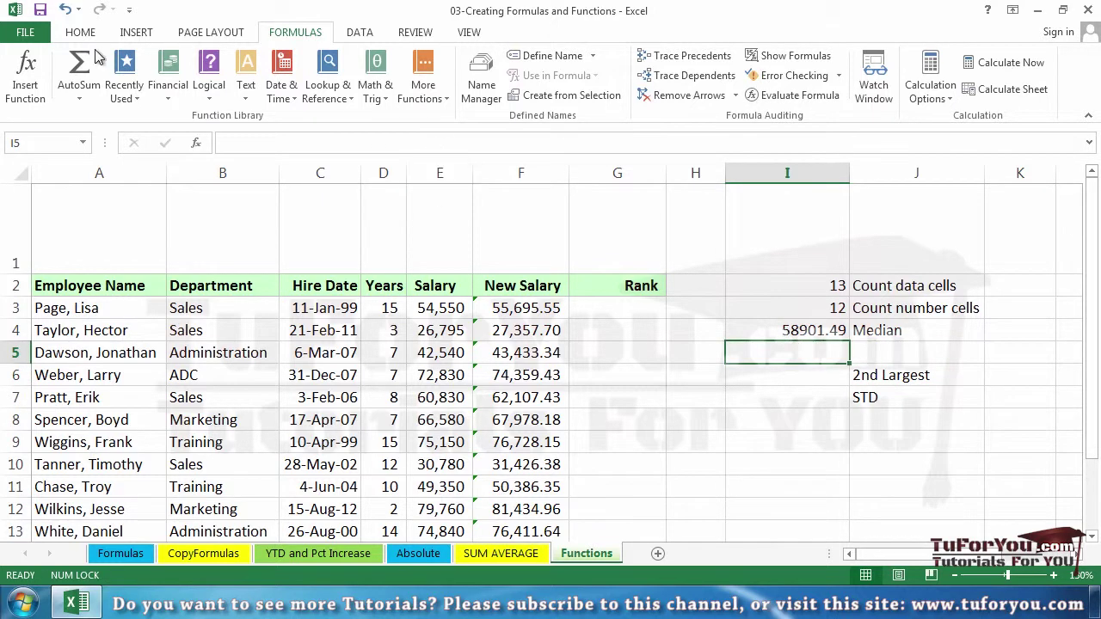
{"action": "left_click", "coordinate": [77, 101]}
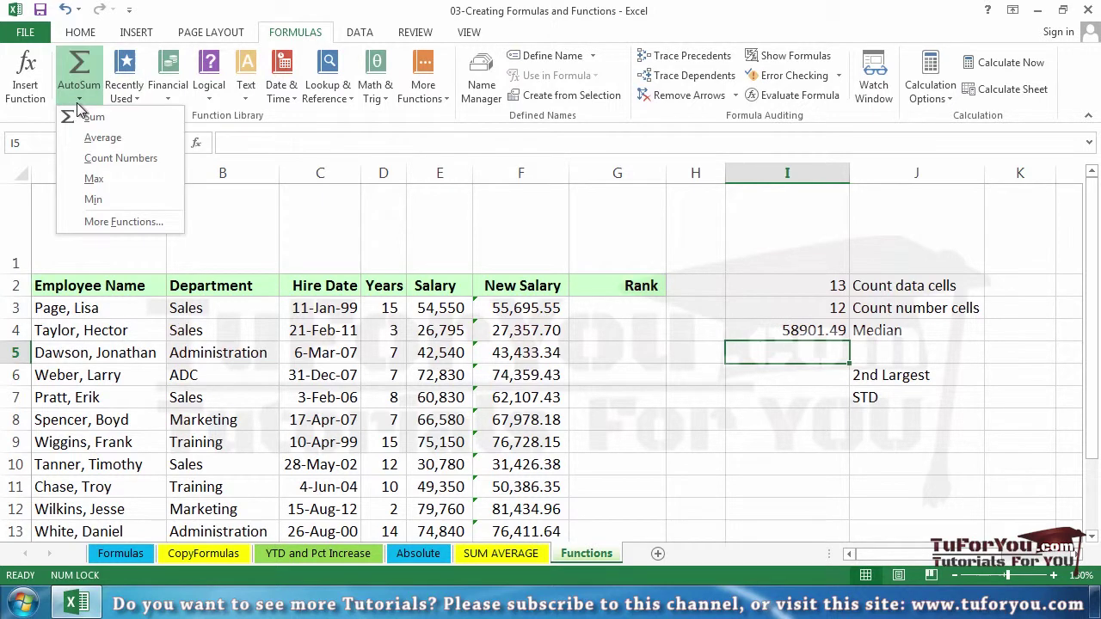
{"action": "left_click", "coordinate": [93, 138]}
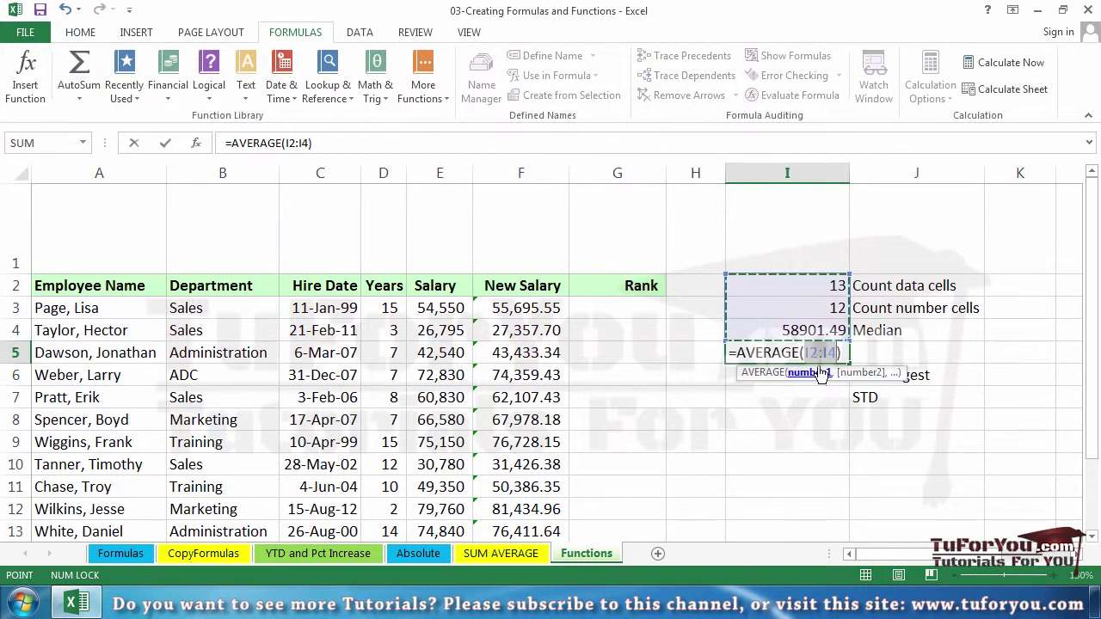
{"action": "left_click", "coordinate": [502, 168]}
{"action": "key", "text": "Return"}
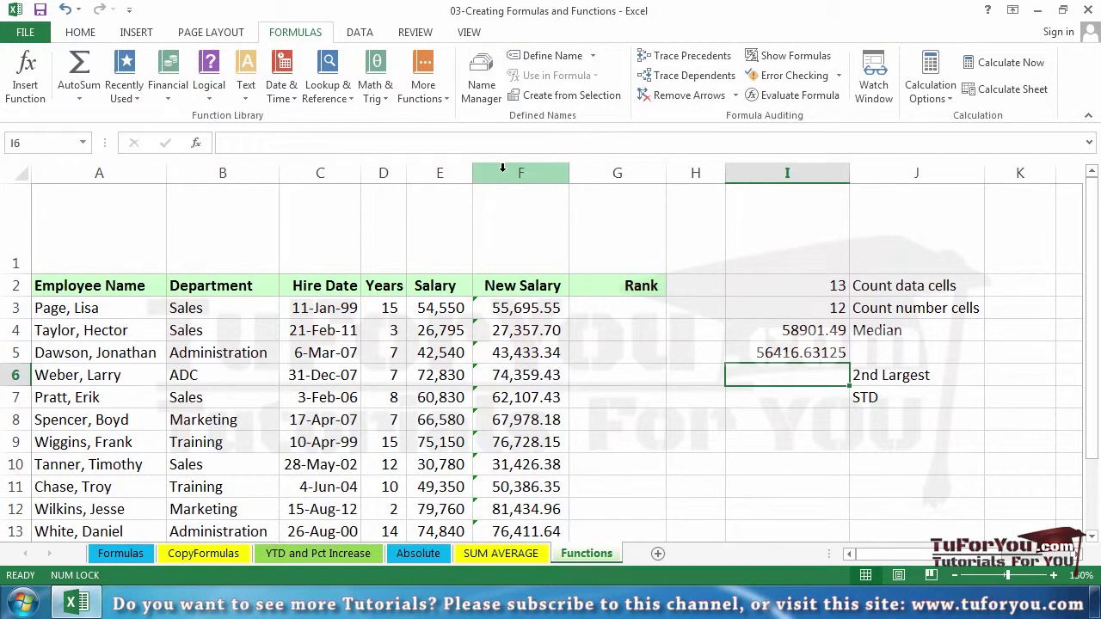
- Apply the comma style to the median and average values in I4:I5, and label cell J5 Average
{"action": "left_click_drag", "start_coordinate": [780, 332], "coordinate": [791, 353]}
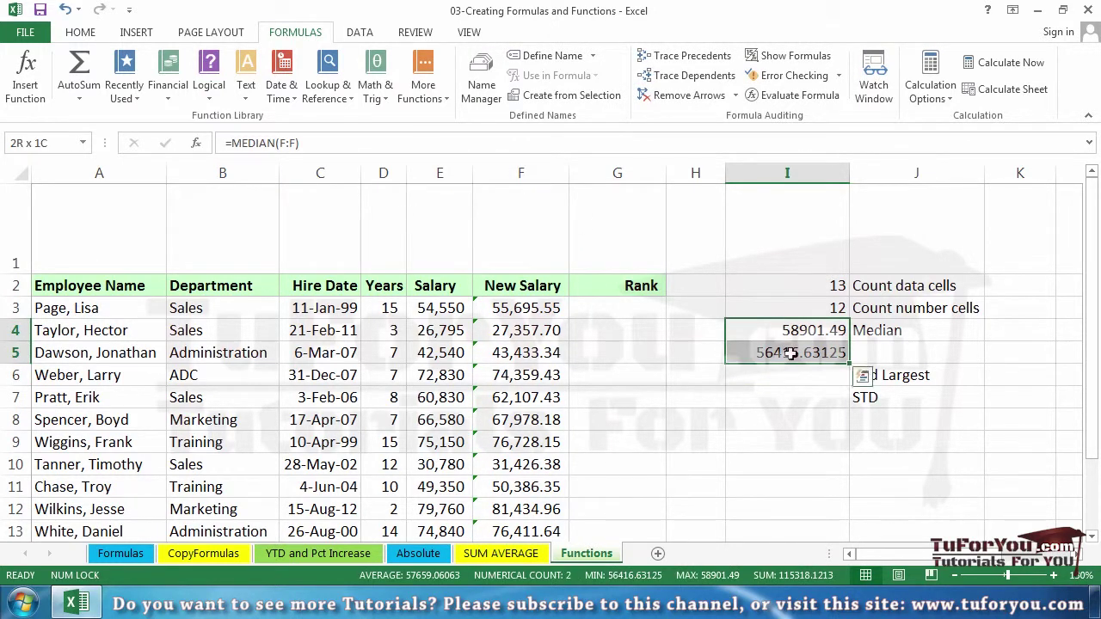
{"action": "left_click", "coordinate": [101, 36]}
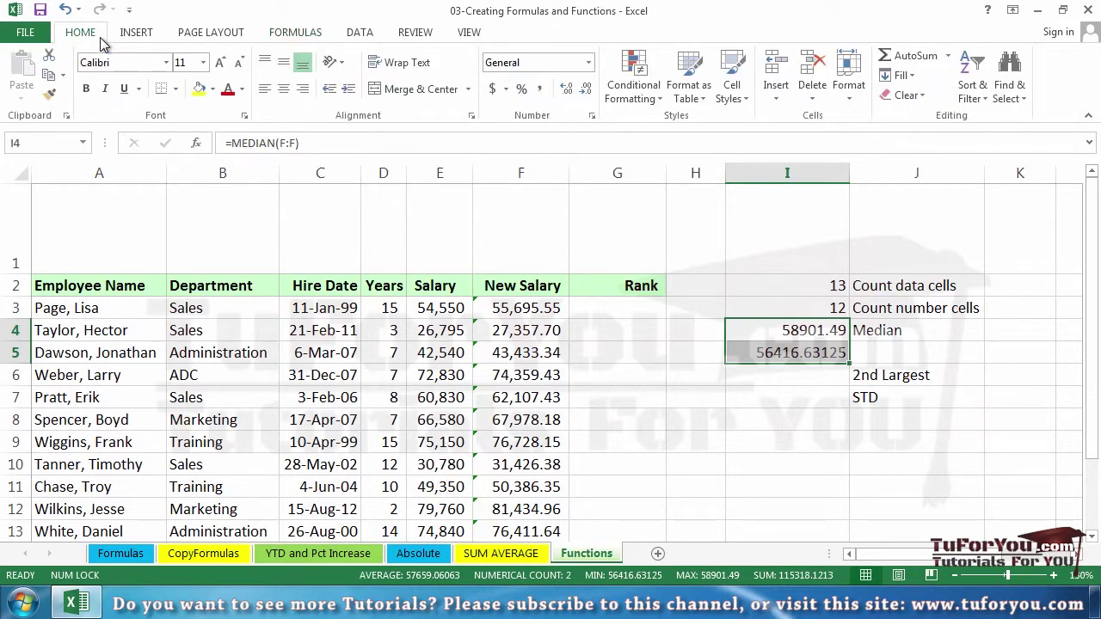
{"action": "left_click", "coordinate": [539, 89]}
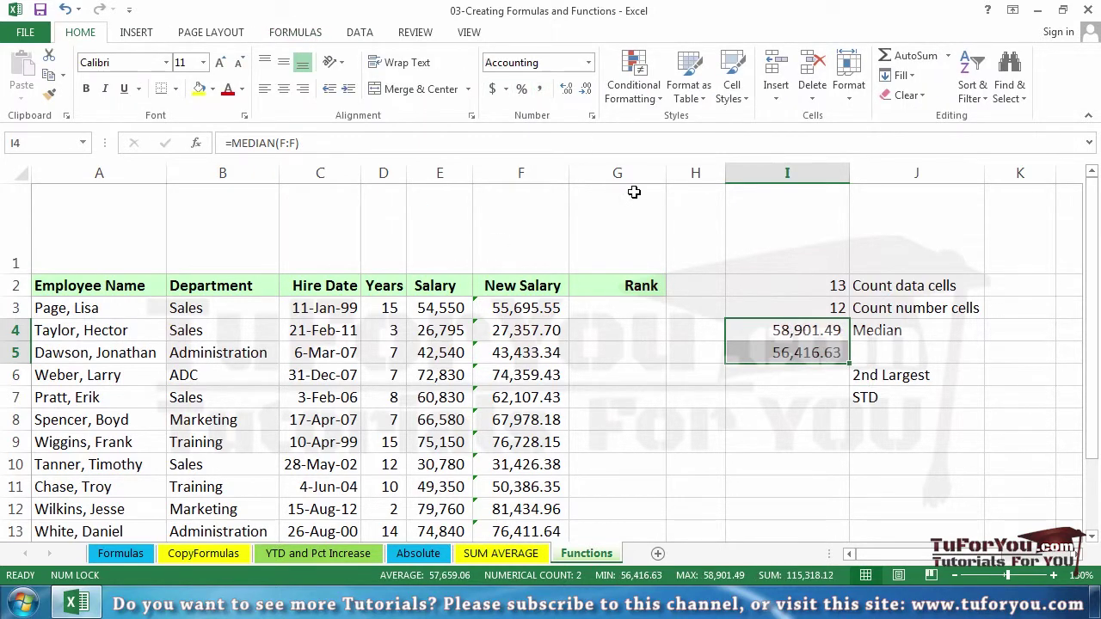
{"action": "left_click", "coordinate": [879, 351]}
{"action": "type", "text": "Average"}
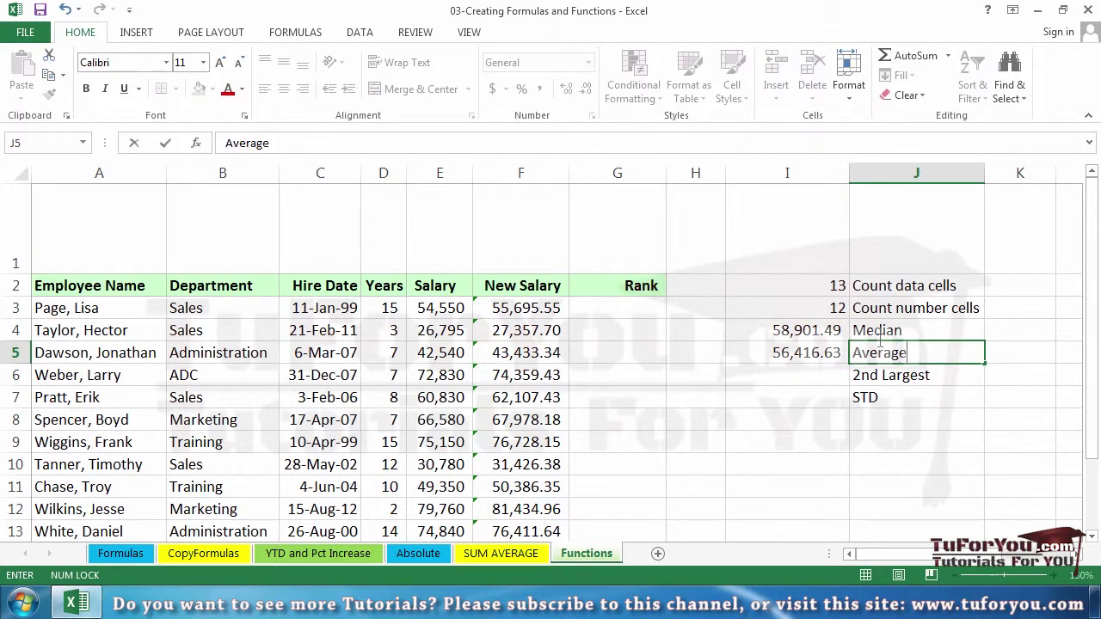
{"action": "key", "text": "Return"}
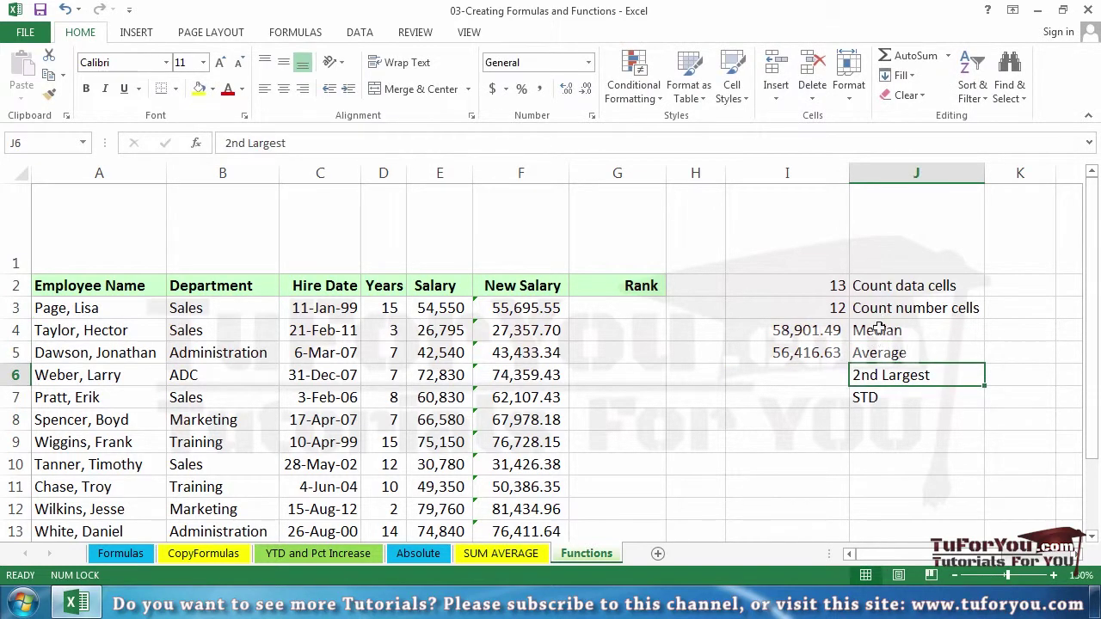
- Find the second-largest New Salary value in cell I6 with =LARGE(F:F,2)
{"action": "left_click", "coordinate": [831, 368]}
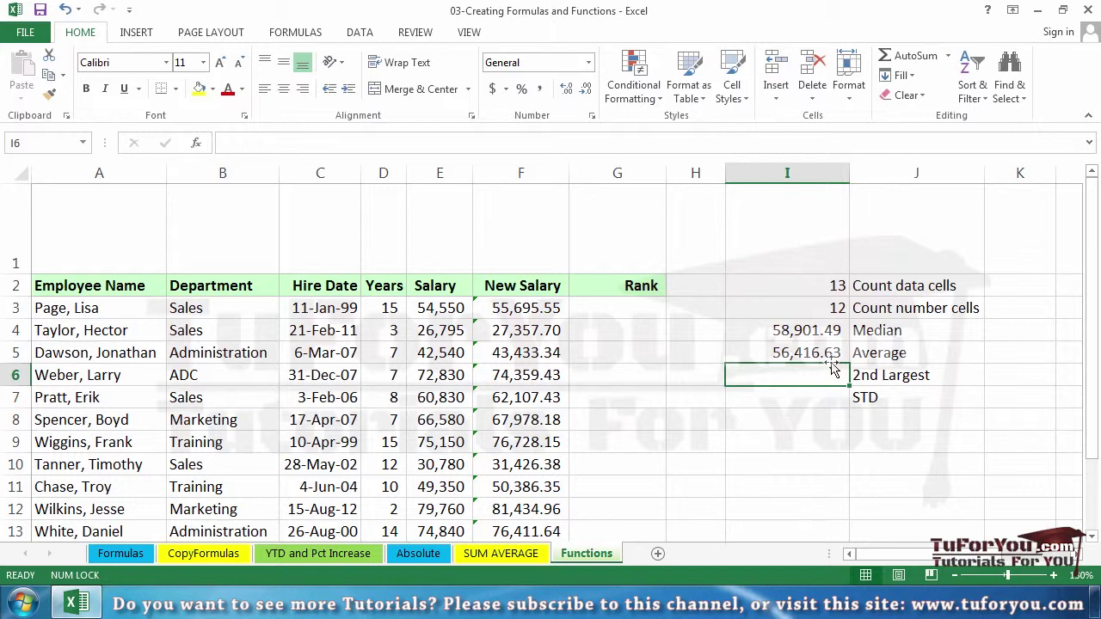
{"action": "type", "text": "=large("}
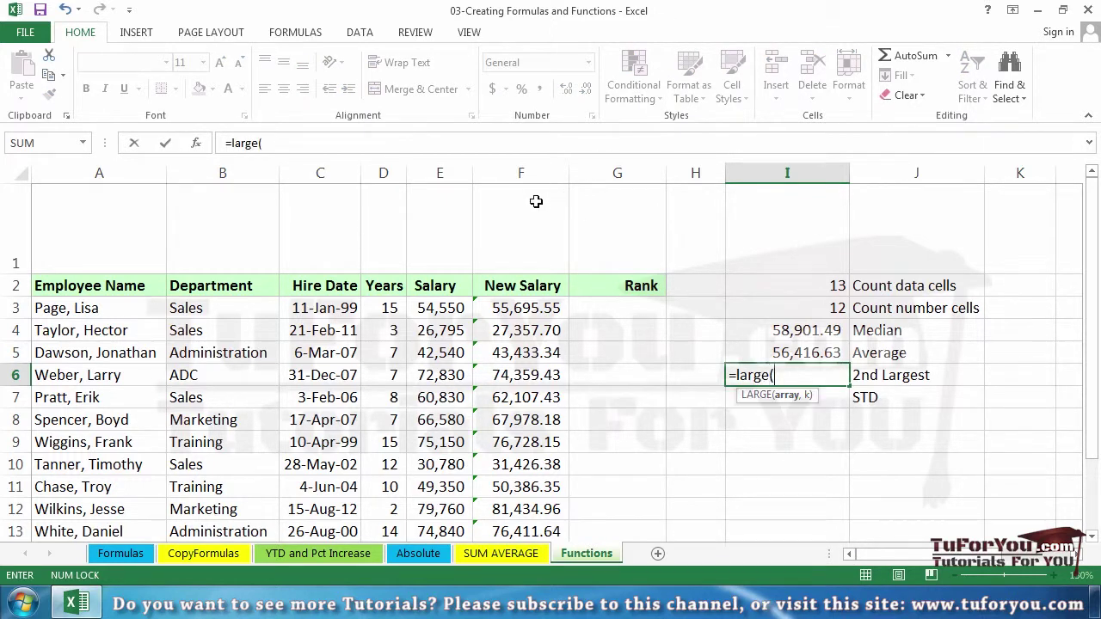
{"action": "left_click", "coordinate": [537, 174]}
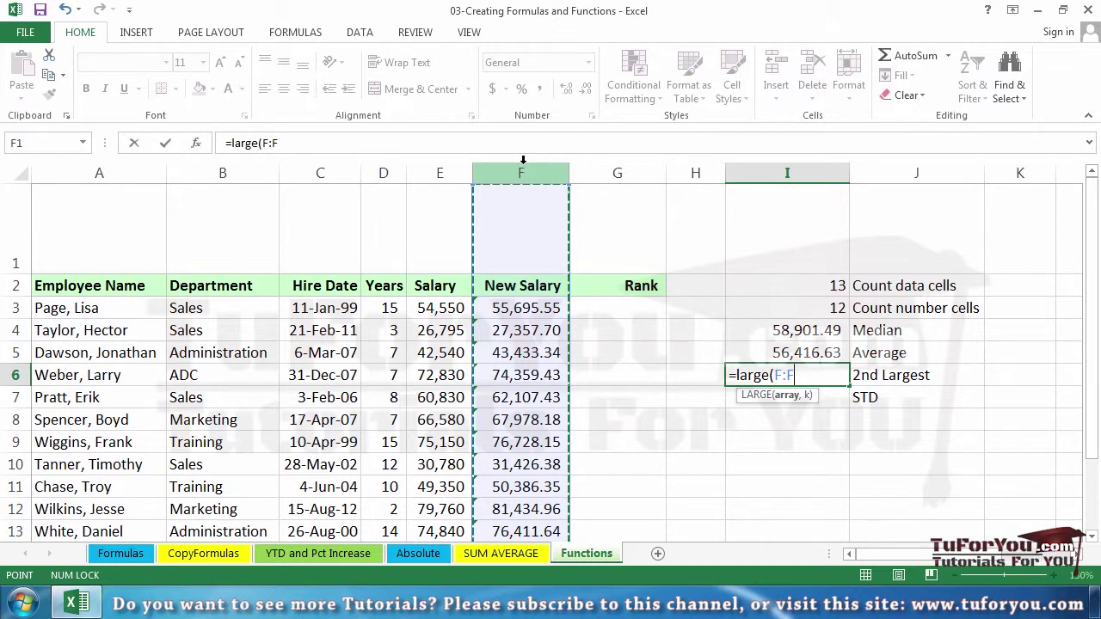
{"action": "type", "text": ","}
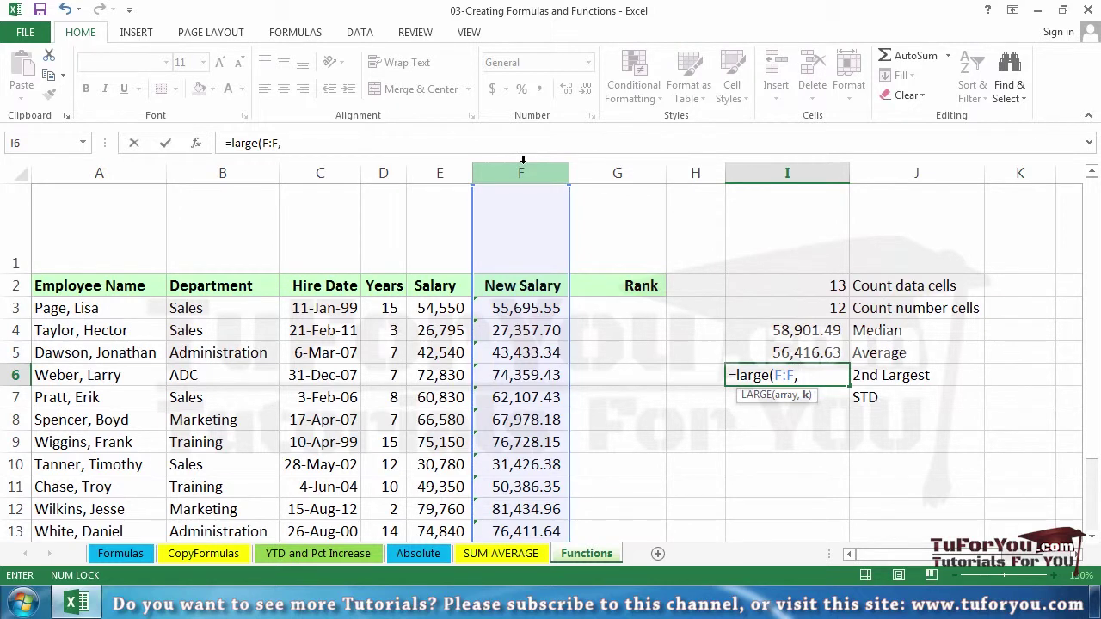
{"action": "type", "text": "2"}
{"action": "key", "text": "Return"}
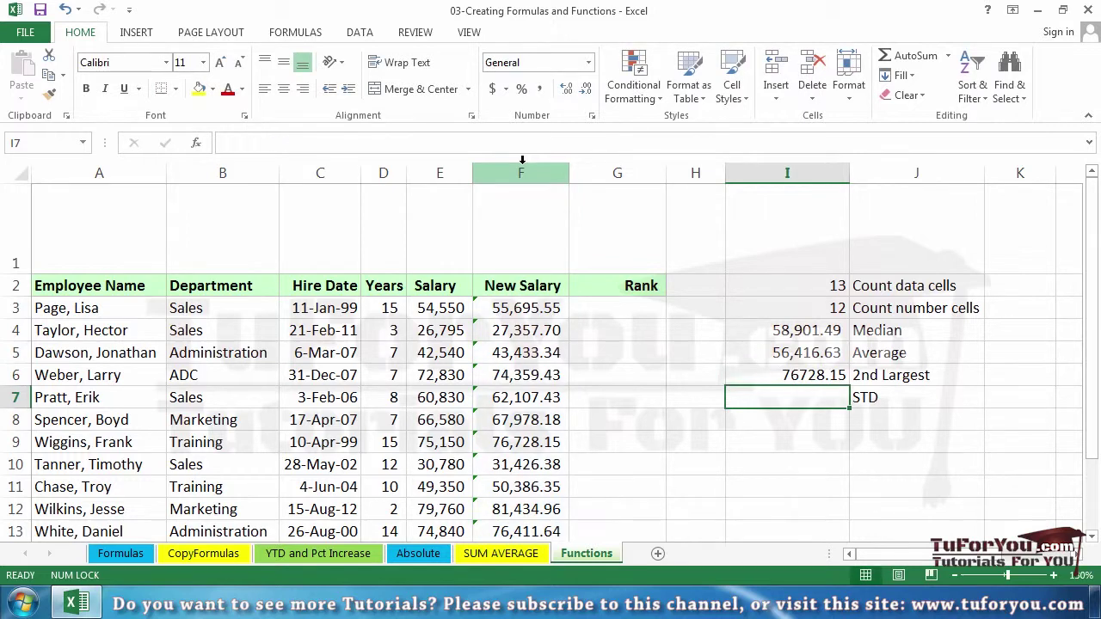
- Apply the comma style to the empty cell I7 and the 2nd Largest value in I6
{"action": "left_click", "coordinate": [540, 89]}
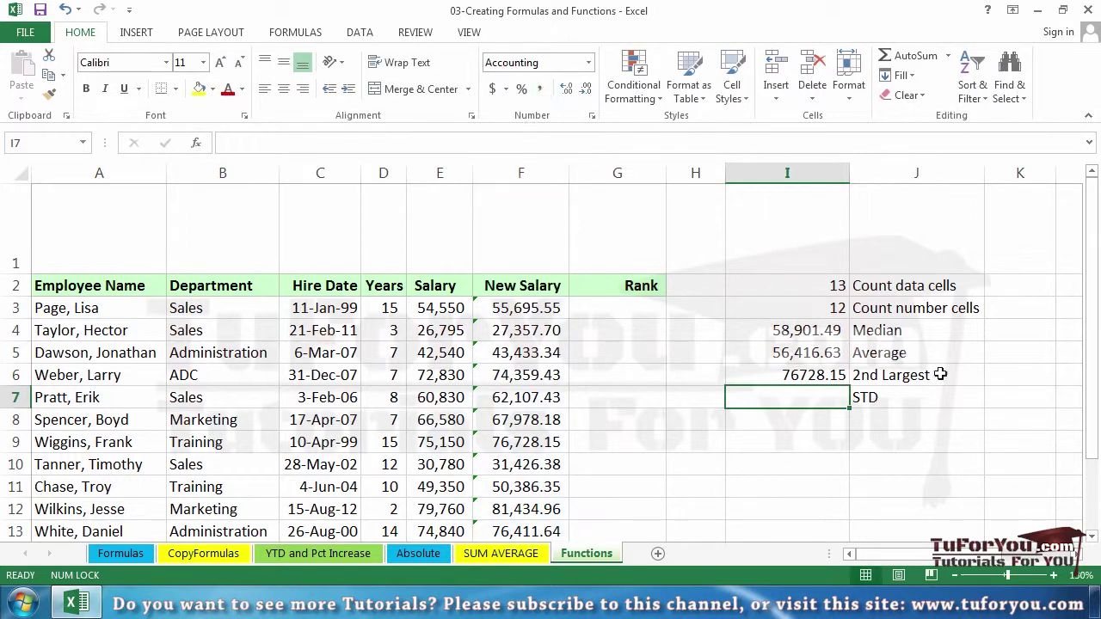
{"action": "left_click", "coordinate": [831, 377]}
{"action": "left_click", "coordinate": [540, 89]}
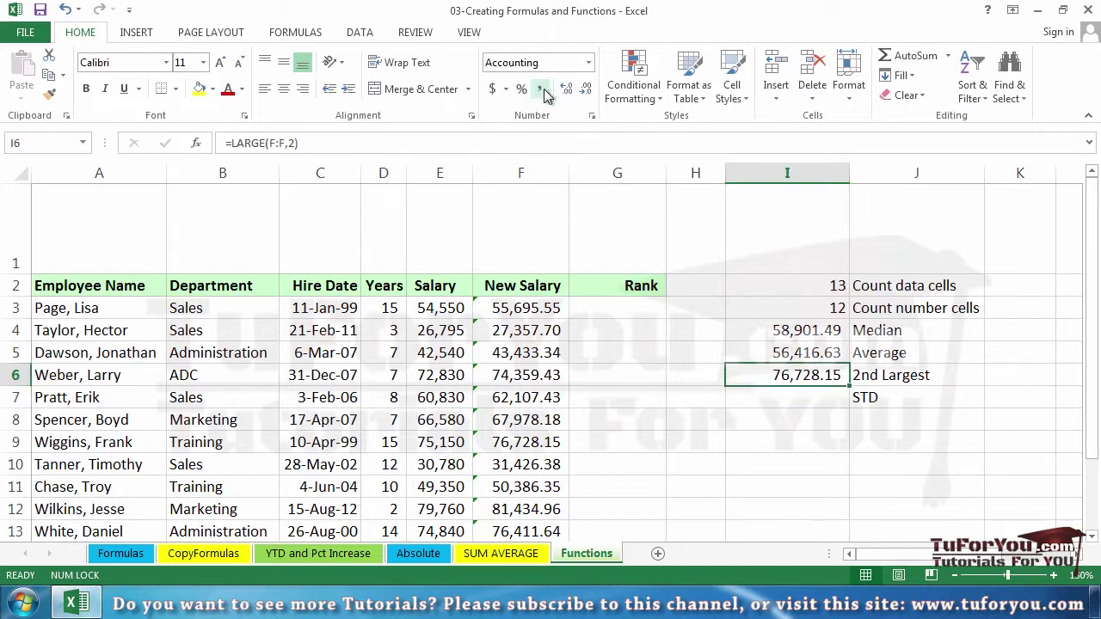
- Check the LARGE result against the highest New Salary value in F12 and the second highest in F9
{"action": "left_click", "coordinate": [507, 509]}
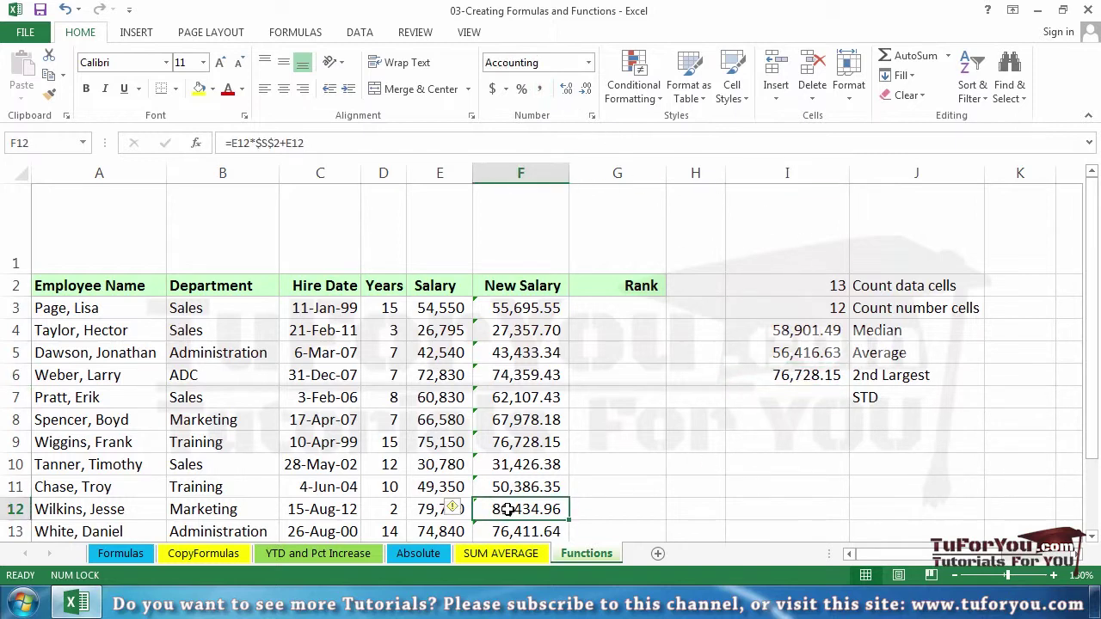
{"action": "scroll", "coordinate": [524, 479], "scroll_direction": "down", "scroll_amount": 1}
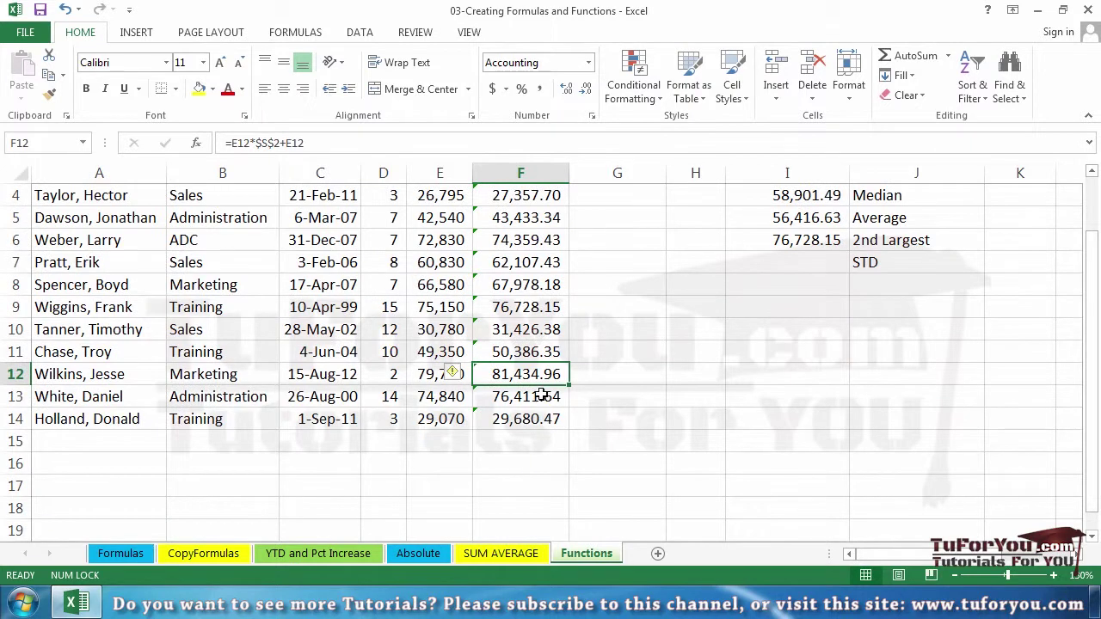
{"action": "left_click", "coordinate": [534, 308]}
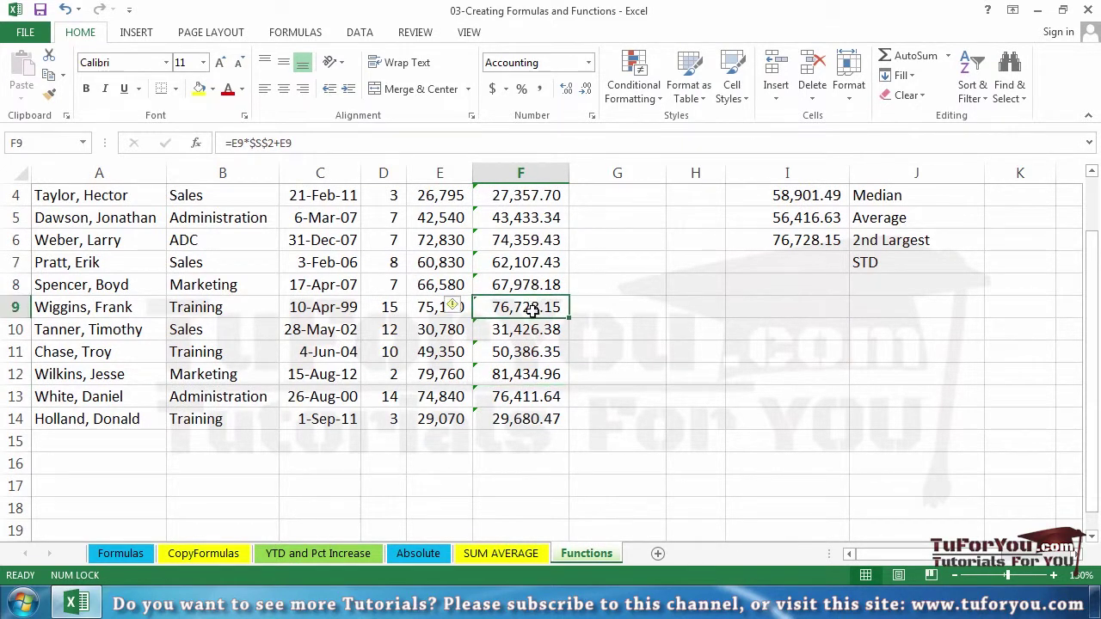
- Start a STDEVA function from the statistical functions in cell I7, beside the STD label
{"action": "left_click", "coordinate": [805, 265]}
{"action": "scroll", "coordinate": [831, 364], "scroll_direction": "up", "scroll_amount": 1}
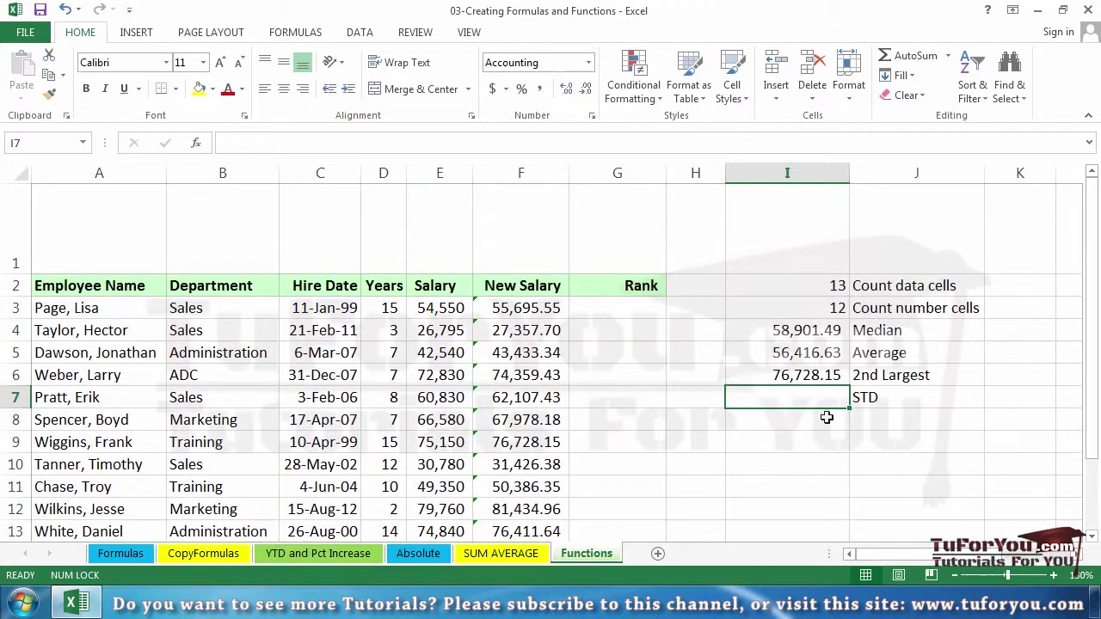
{"action": "left_click", "coordinate": [870, 408]}
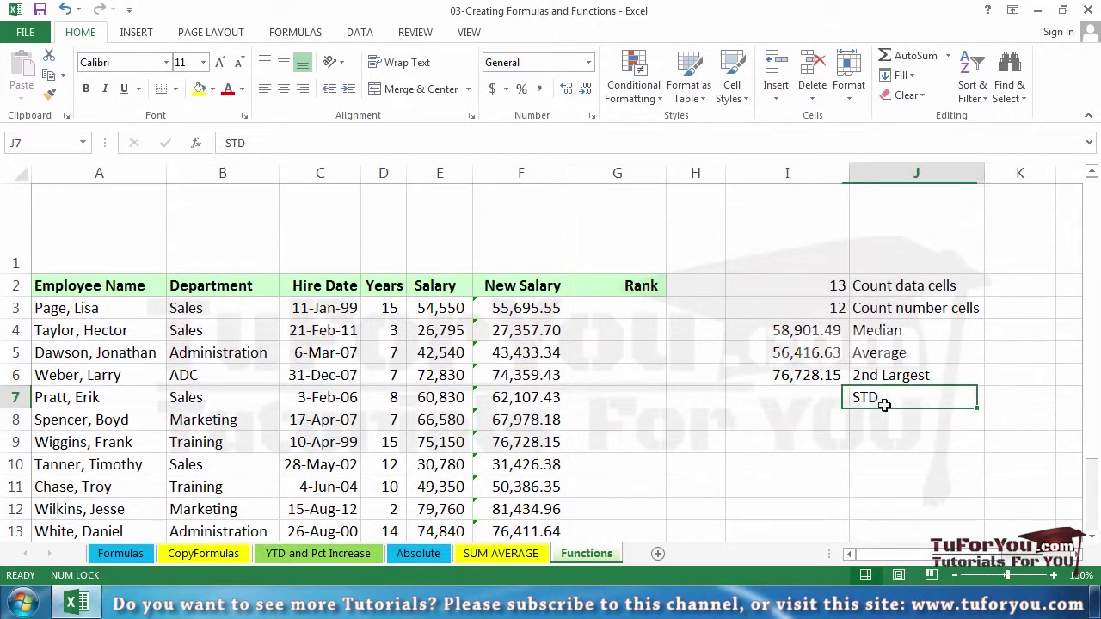
{"action": "left_click", "coordinate": [788, 391]}
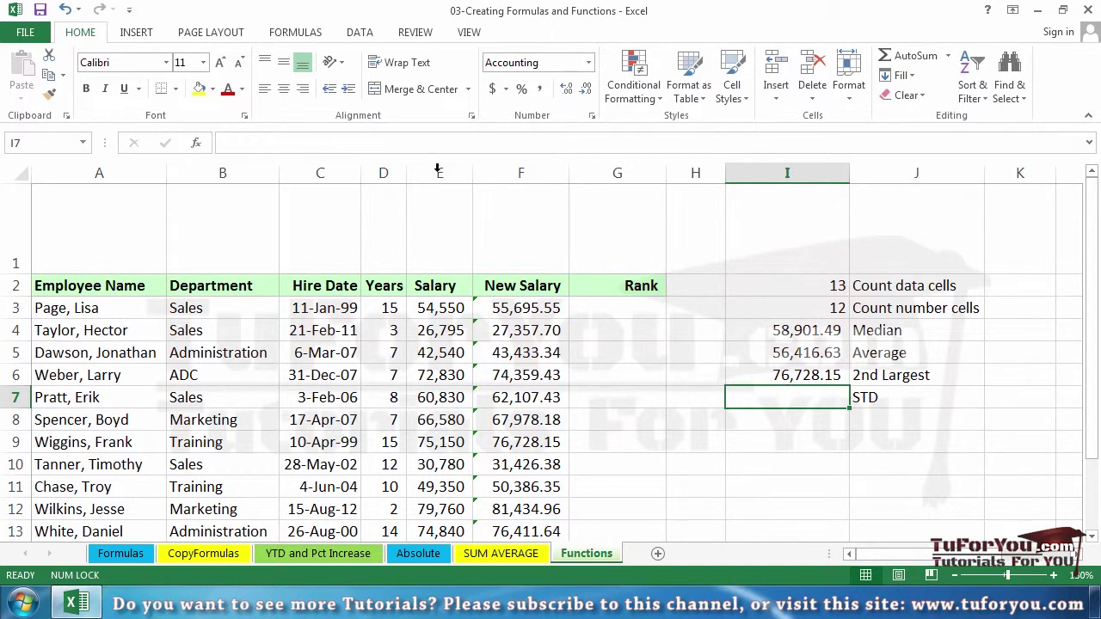
{"action": "left_click", "coordinate": [303, 35]}
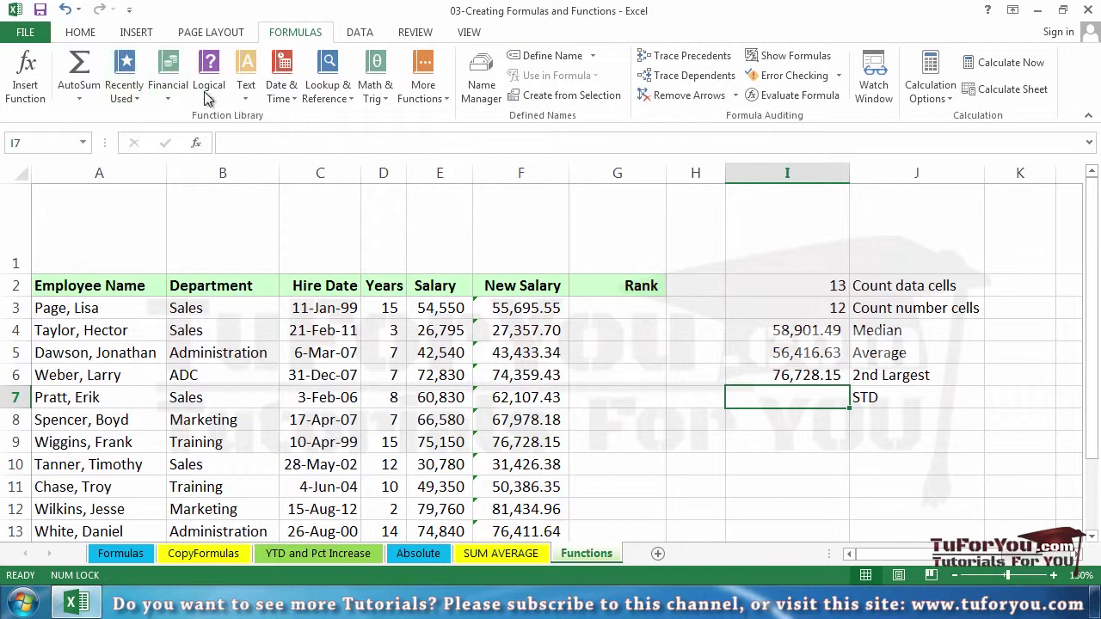
{"action": "left_click", "coordinate": [442, 101]}
{"action": "mouse_move", "coordinate": [446, 123]}
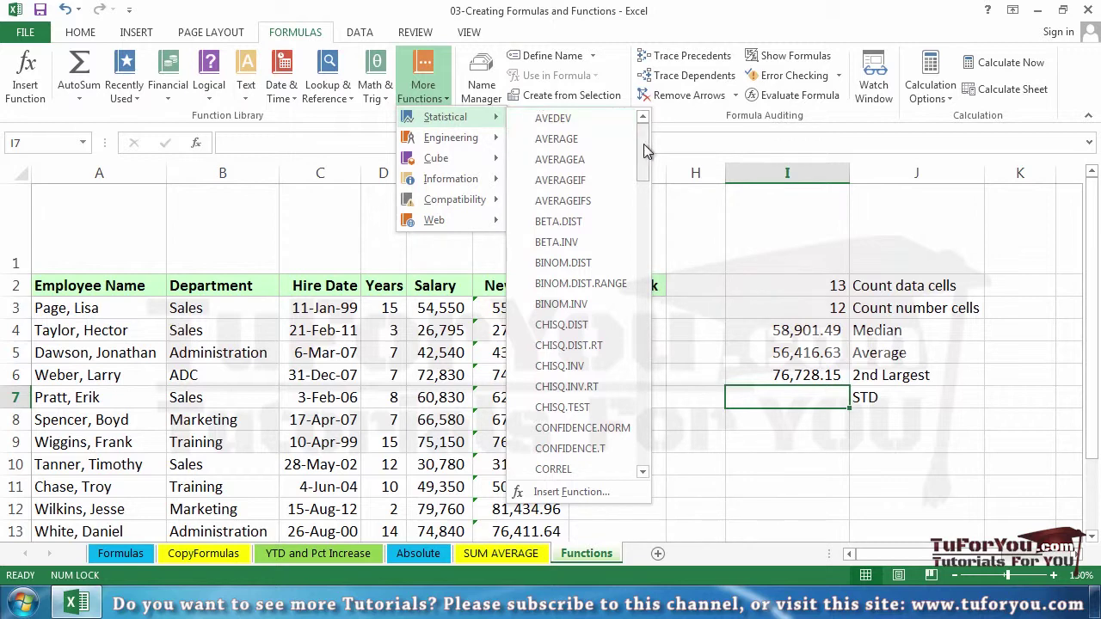
{"action": "left_click_drag", "start_coordinate": [645, 150], "coordinate": [639, 397]}
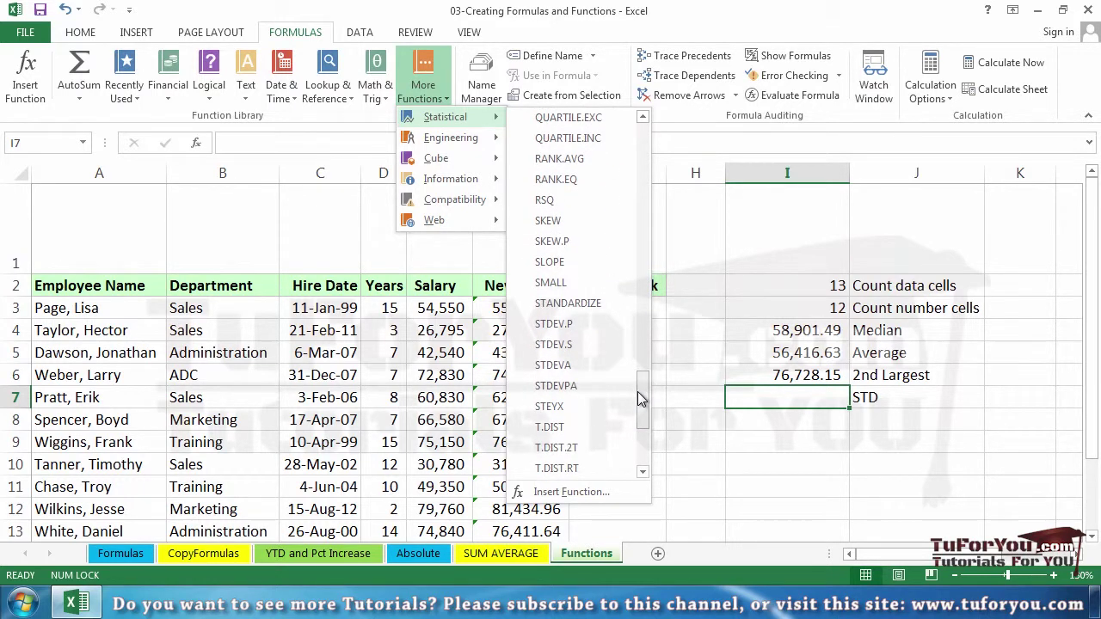
{"action": "left_click", "coordinate": [586, 363]}
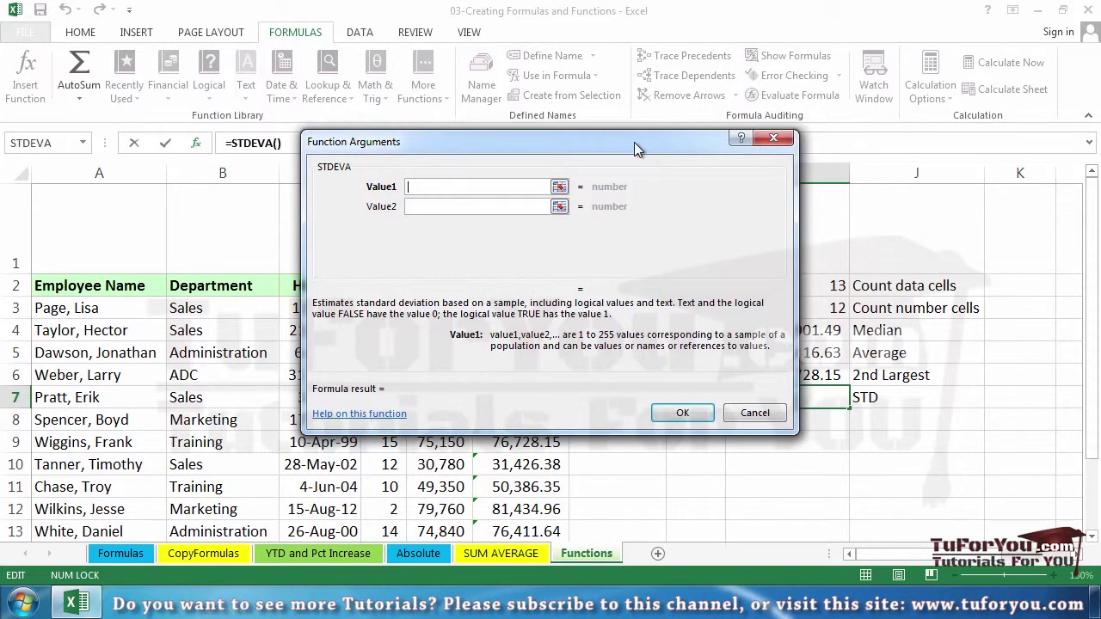
- Set Value1 of the STDEVA function to the whole New Salary column, F:F, and enter the formula
{"action": "left_click_drag", "start_coordinate": [635, 143], "coordinate": [1002, 276]}
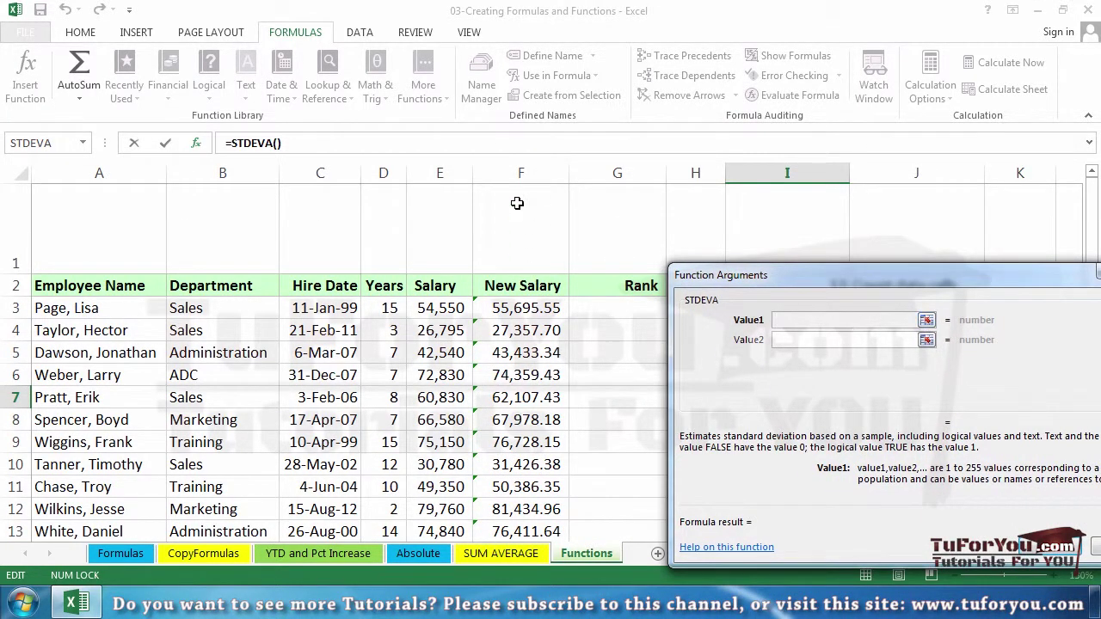
{"action": "left_click", "coordinate": [519, 175]}
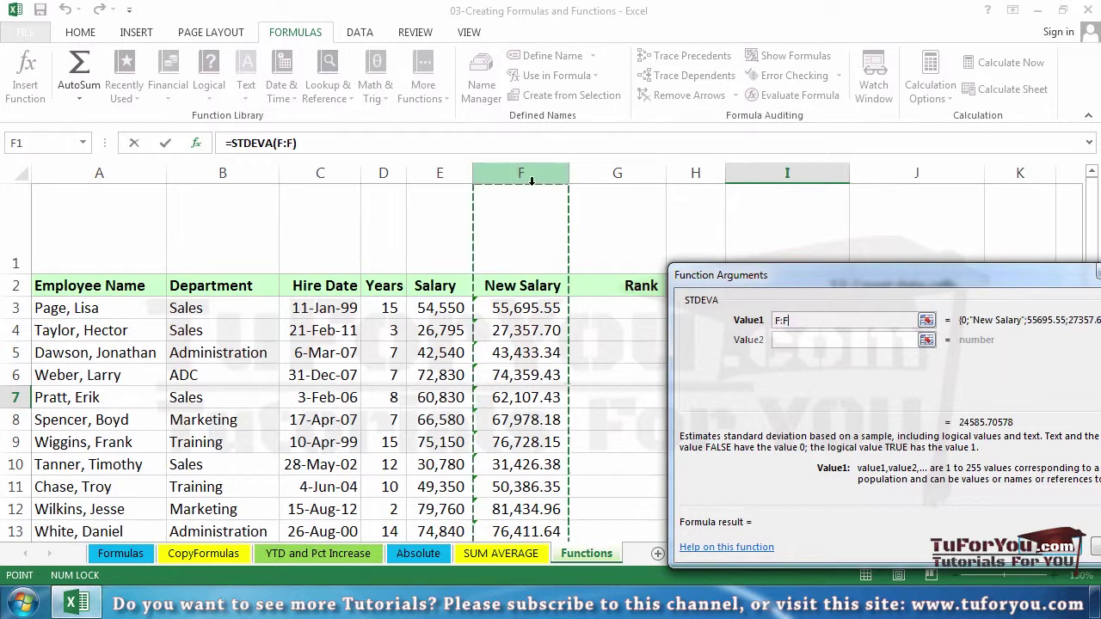
{"action": "left_click", "coordinate": [1057, 562]}
{"action": "key", "text": "Return"}
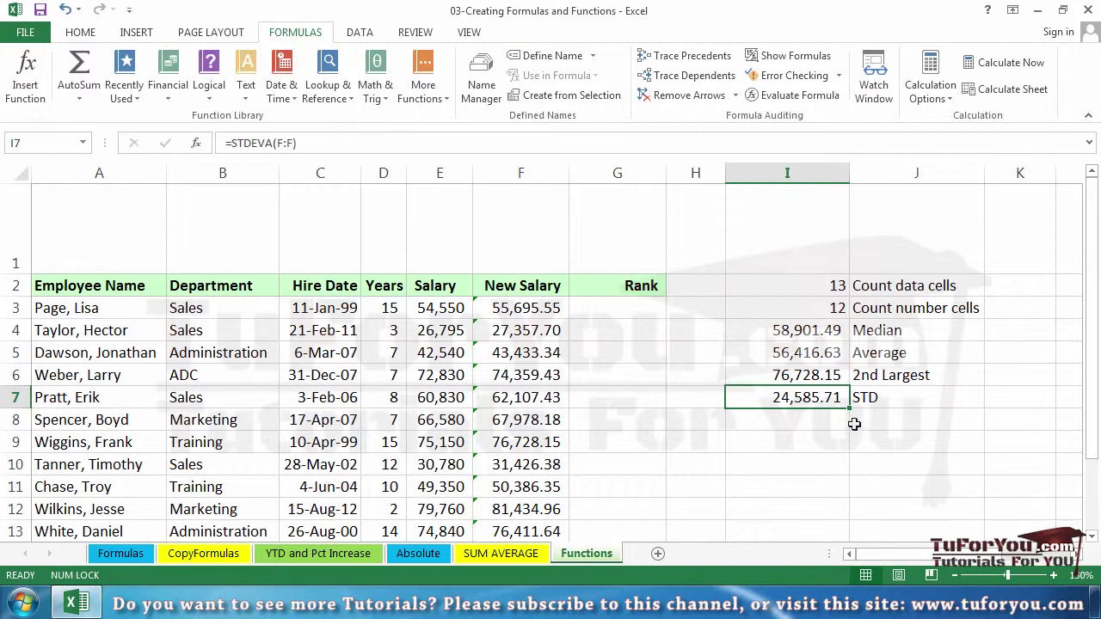
{"action": "left_click", "coordinate": [69, 34]}
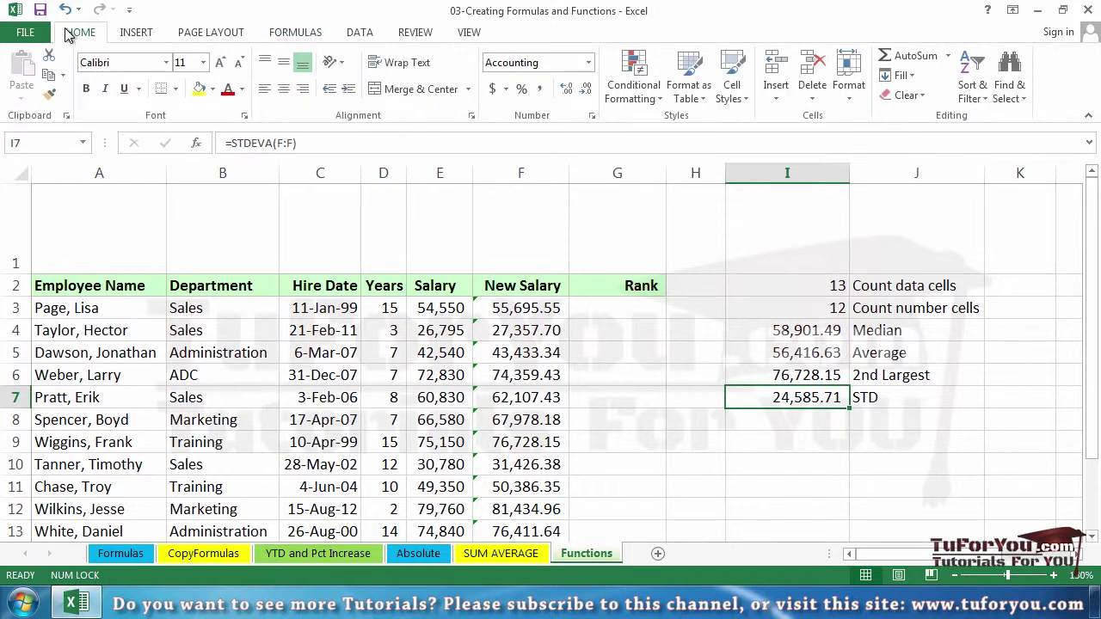
{"action": "left_click", "coordinate": [274, 39]}
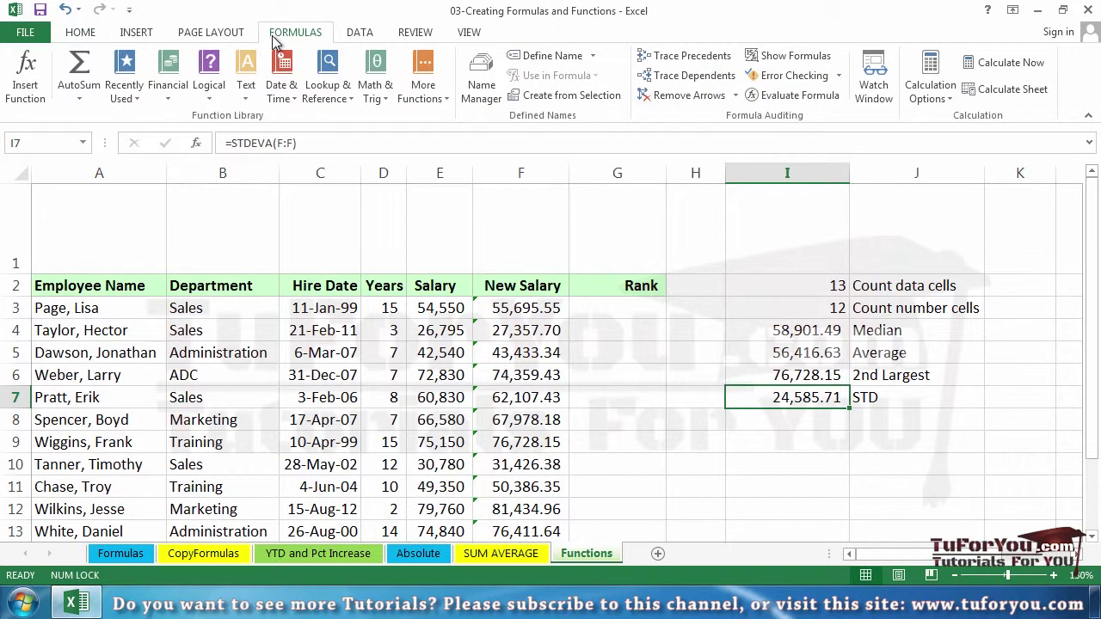
{"action": "left_click", "coordinate": [420, 98]}
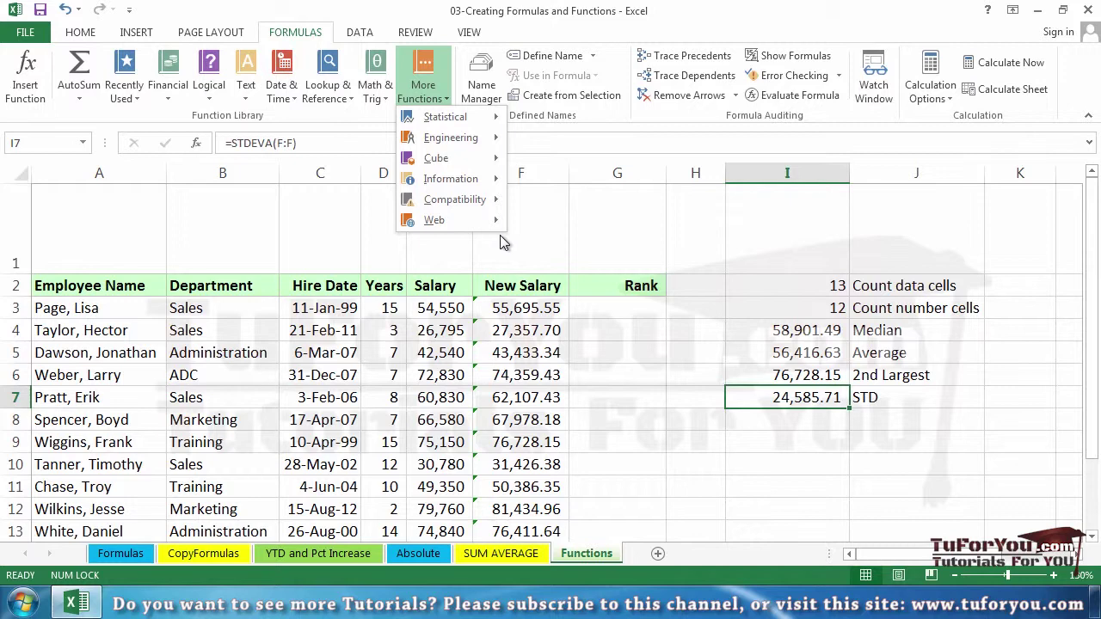
{"action": "left_click", "coordinate": [820, 412]}
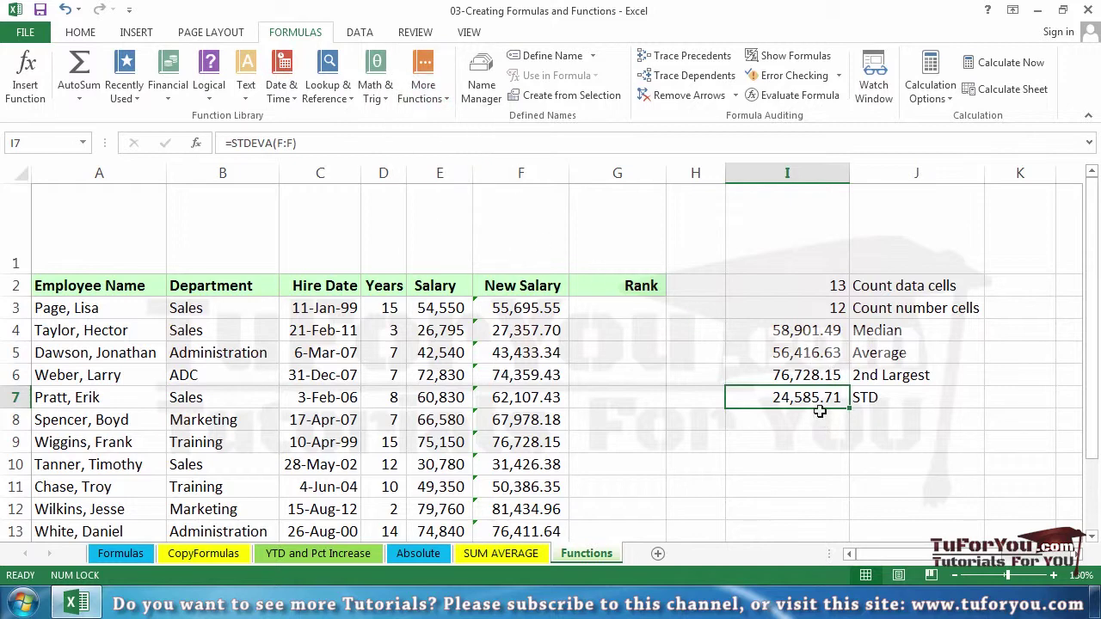
{"action": "left_click", "coordinate": [821, 416]}
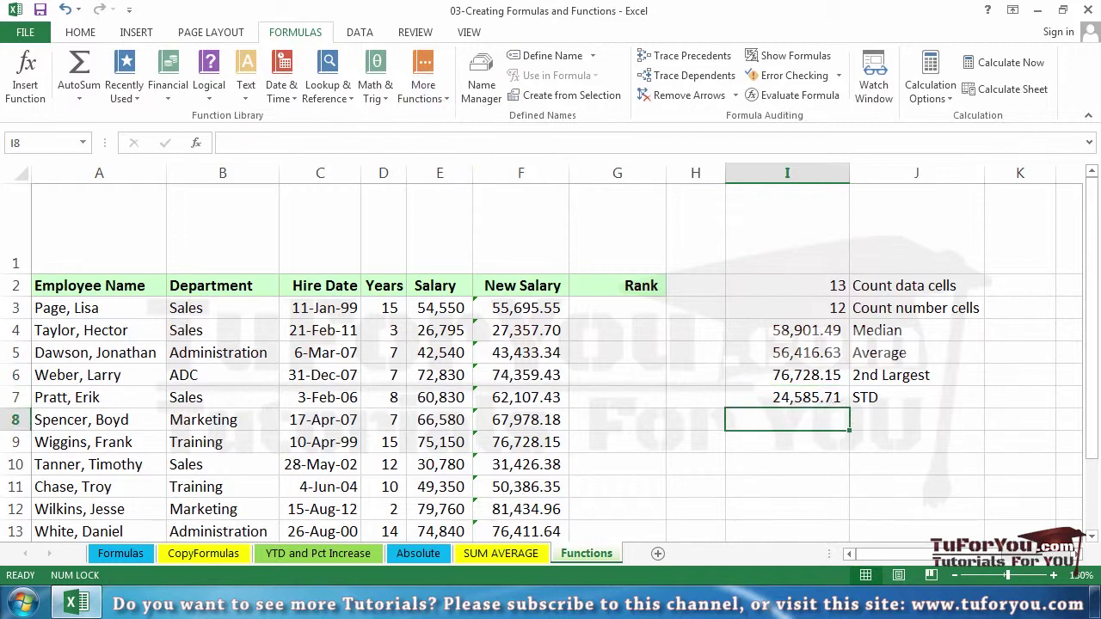